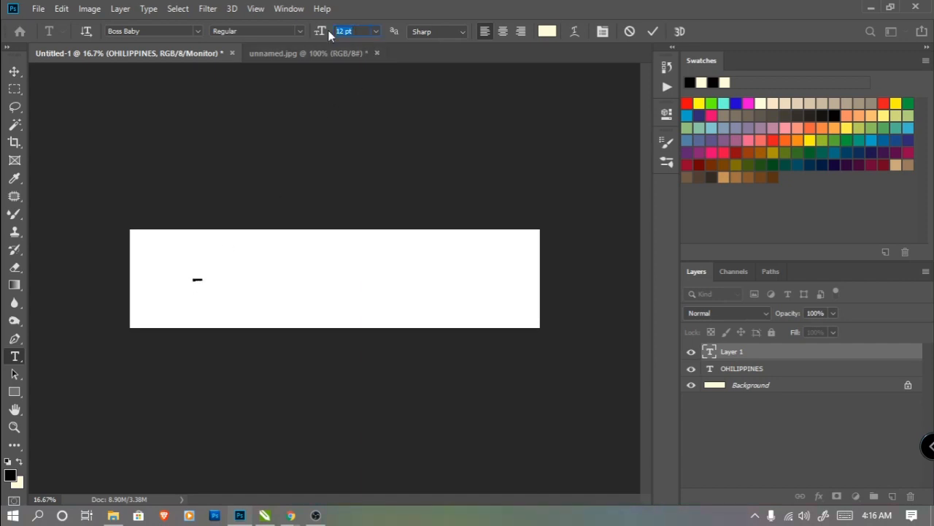
Set the text size to 800 pt and enter PHILIPPINES on the new text layer.
key("Return")
left_click(14, 71)
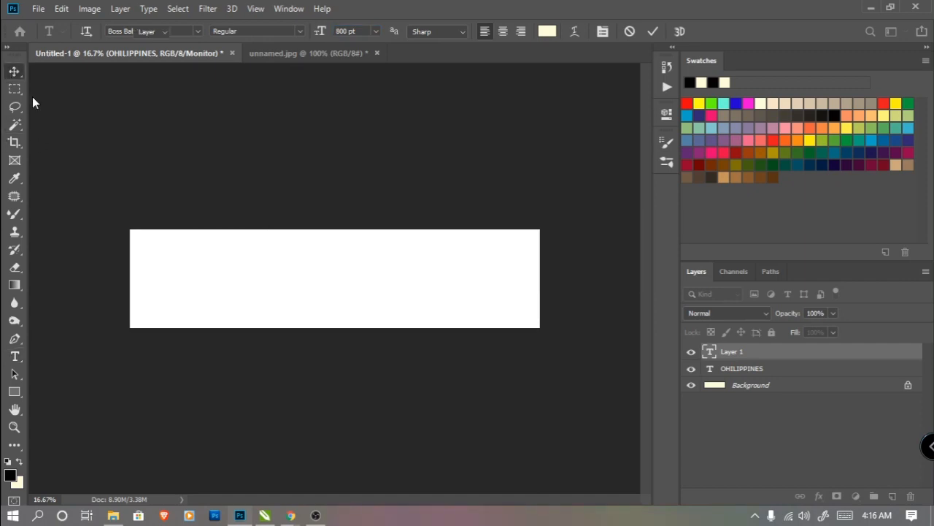
key("t")
Change the colour of the whole PHILIPPINES text to red, ff0000.
left_click(356, 248)
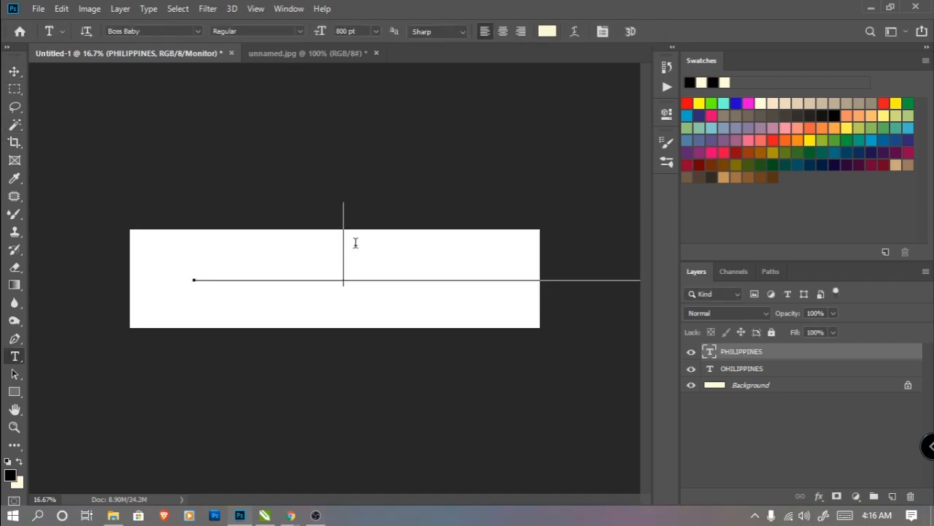
key("ctrl+a")
left_click(547, 31)
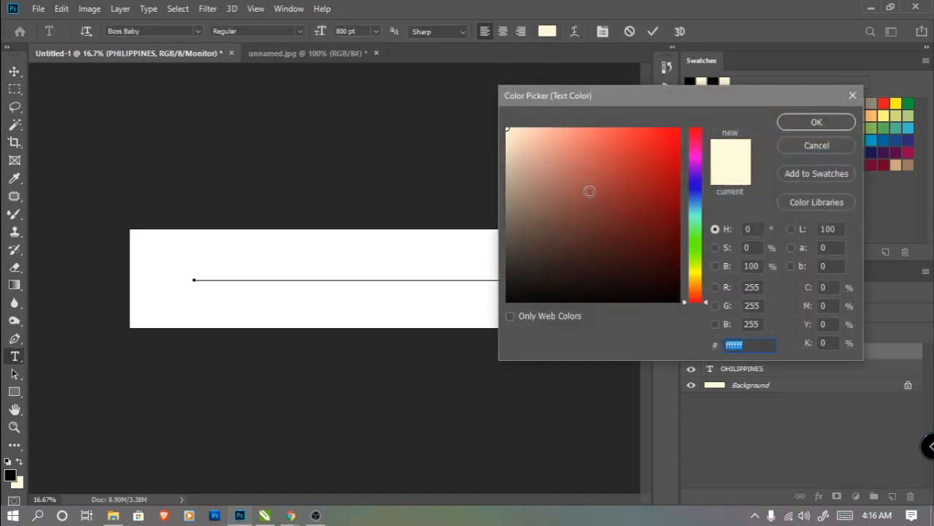
type("ff0000")
left_click(820, 123)
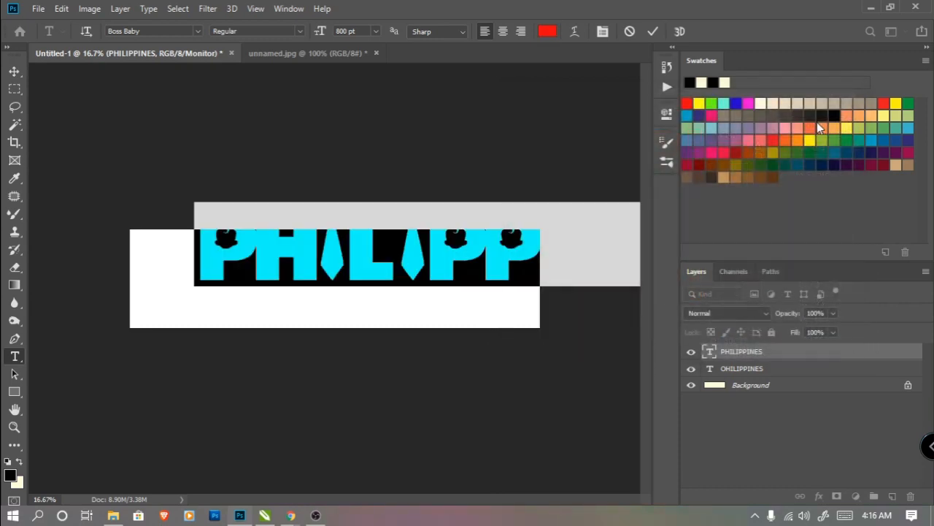
Change the font of the selected PHILIPPINES text to Impact Regular.
left_click(197, 32)
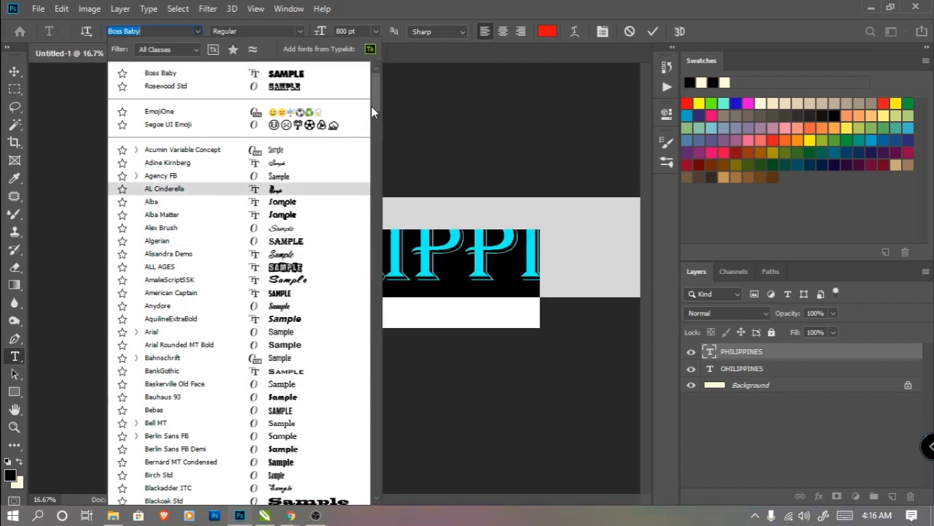
key("BackSpace")
type("imp")
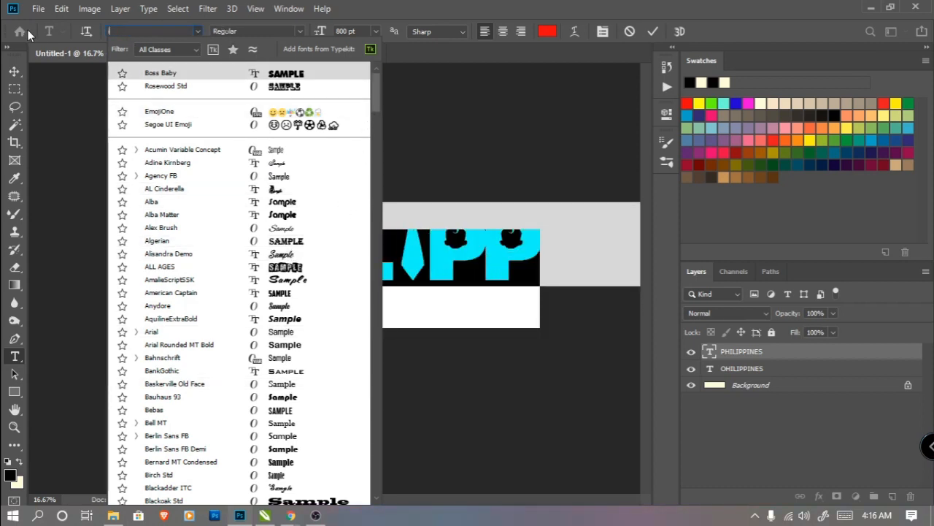
type("a")
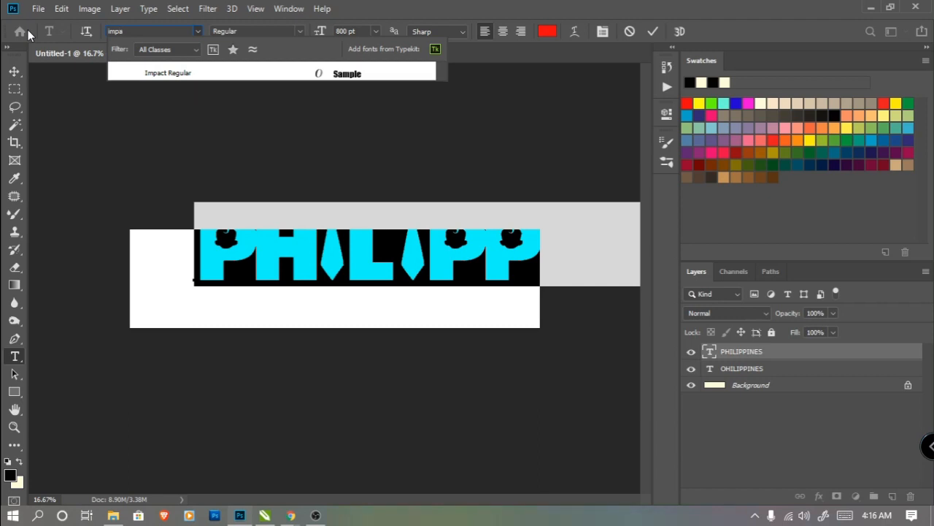
key("Return")
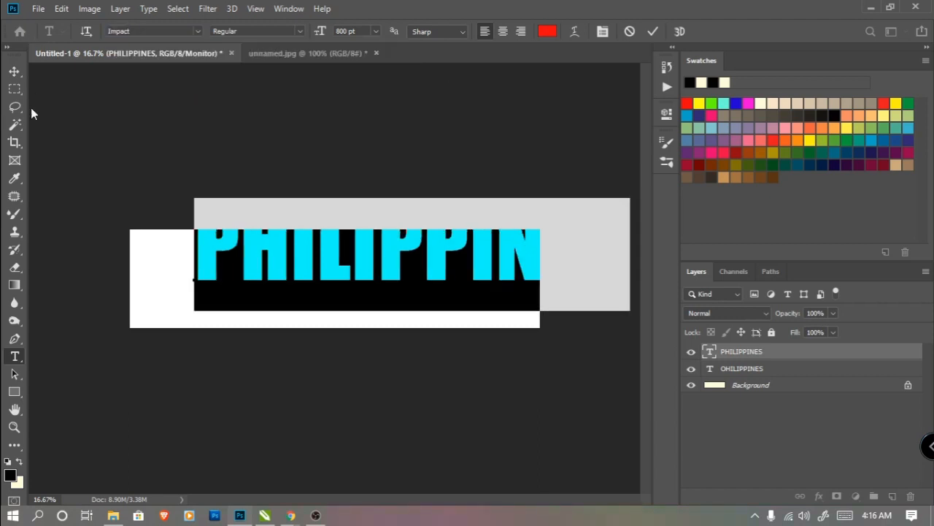
Move the PHILIPPINES text onto the canvas and scale it to about 90% so the whole word fits inside the white area.
left_click(14, 71)
left_click_drag(359, 267, 314, 296)
key("ctrl+t")
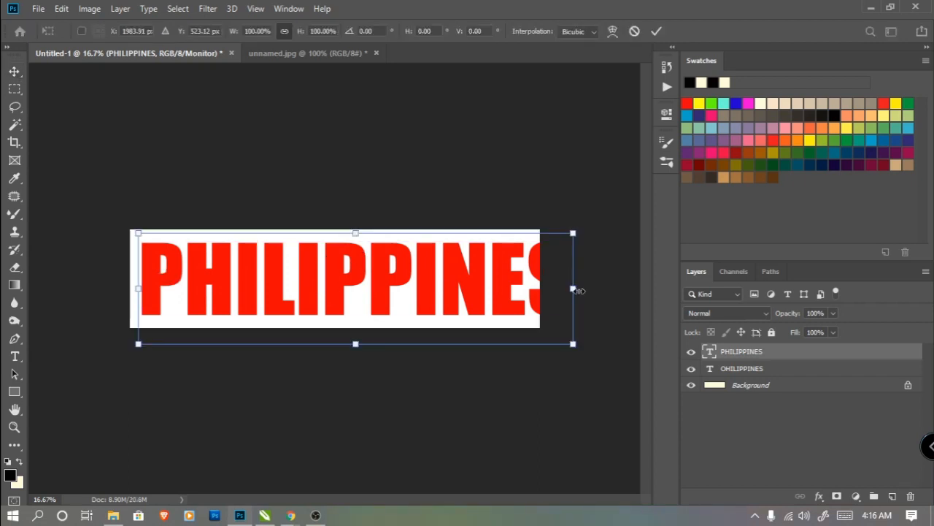
left_click_drag(576, 290, 535, 292)
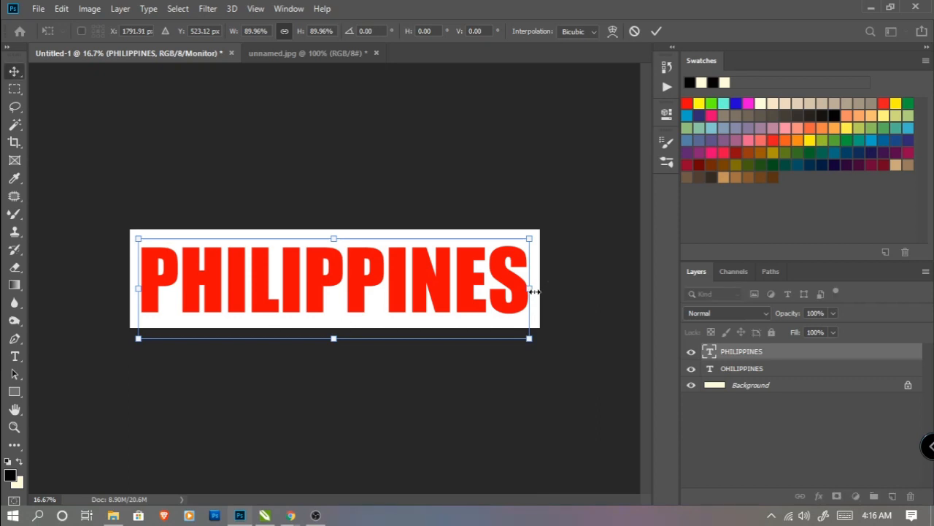
key("Return")
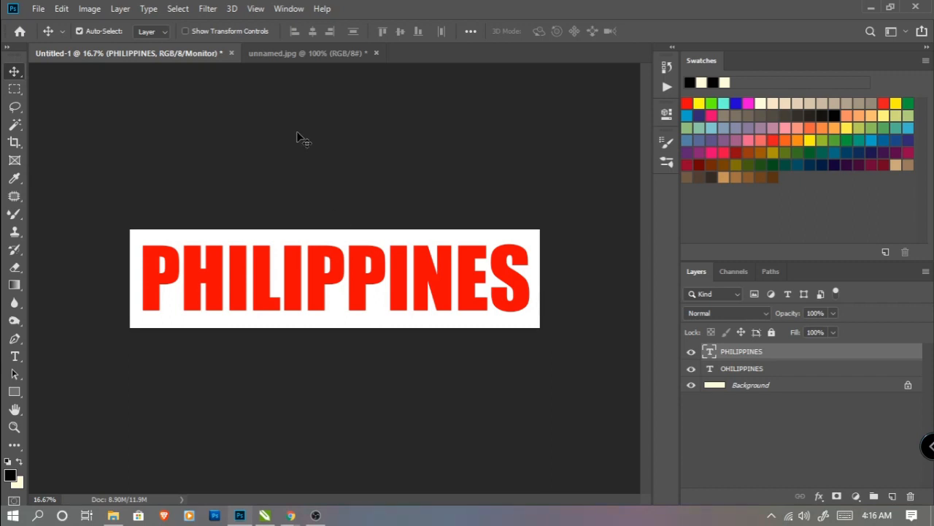
Copy the bokeh image from unnamed.jpg into the PHILIPPINES document, leaving the source image window minimized.
left_click(294, 54)
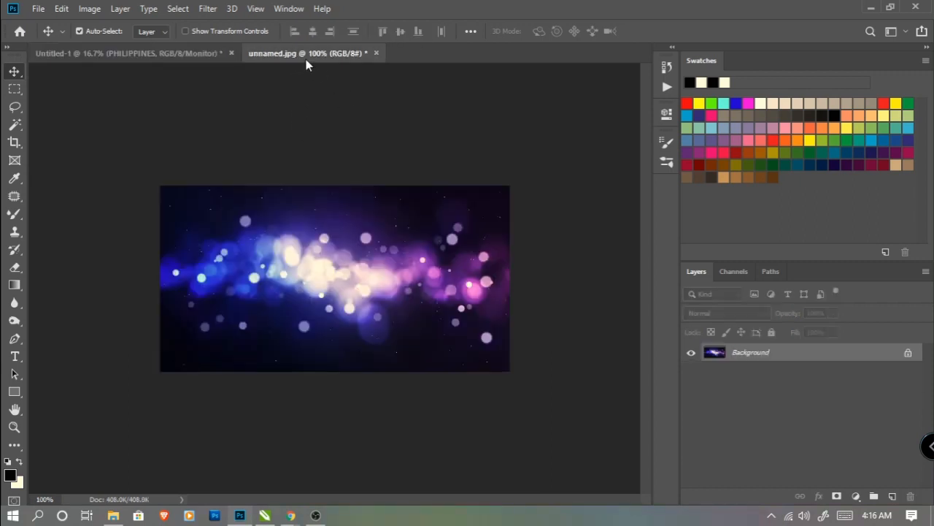
left_click_drag(303, 53, 476, 128)
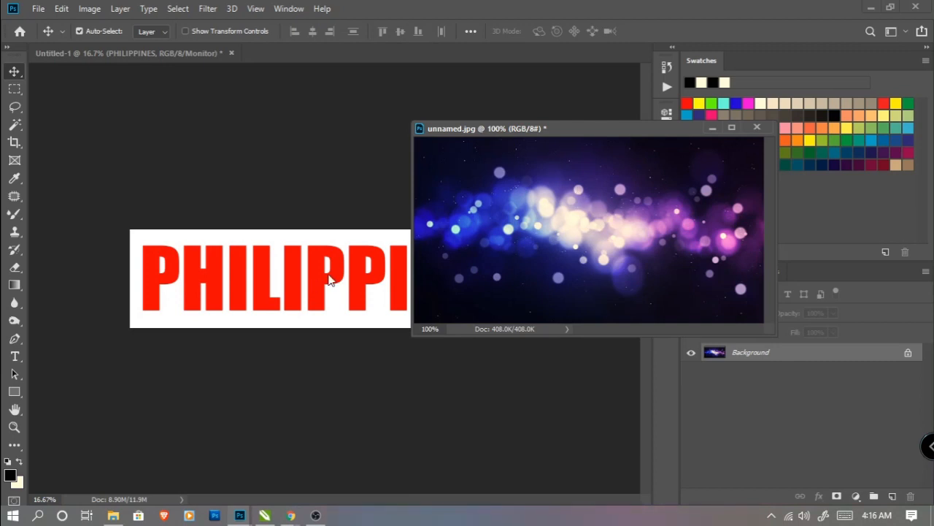
left_click_drag(577, 216, 280, 247)
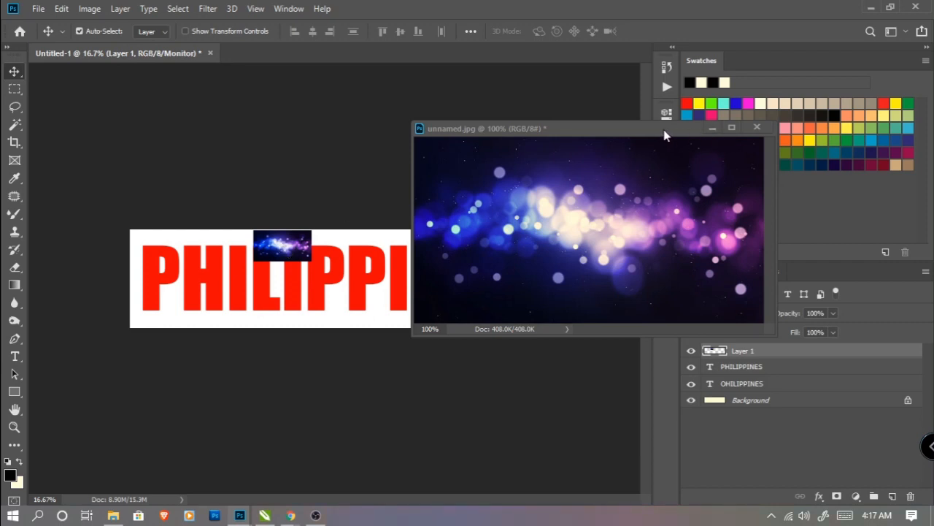
left_click(712, 127)
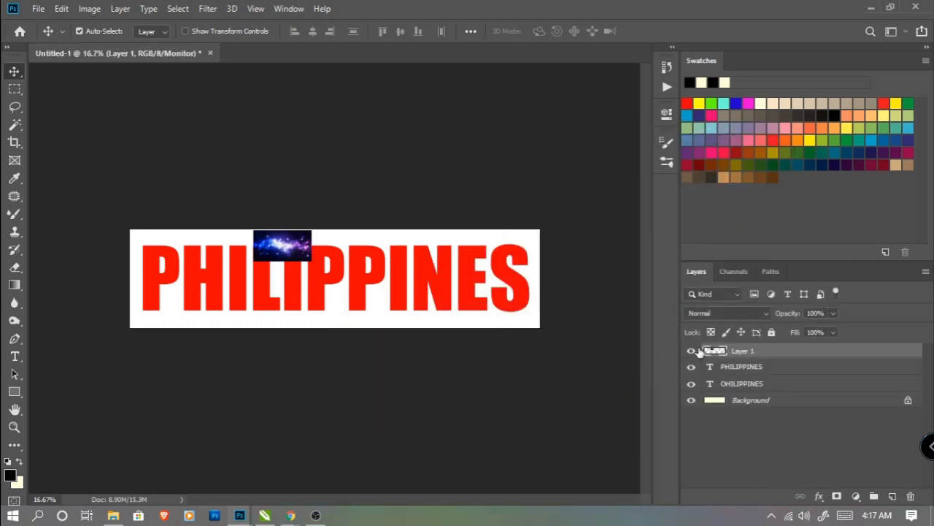
Delete the misspelled OHILIPPINES text layer and place the bokeh image layer below the PHILIPPINES text.
left_click(760, 387)
key("Delete")
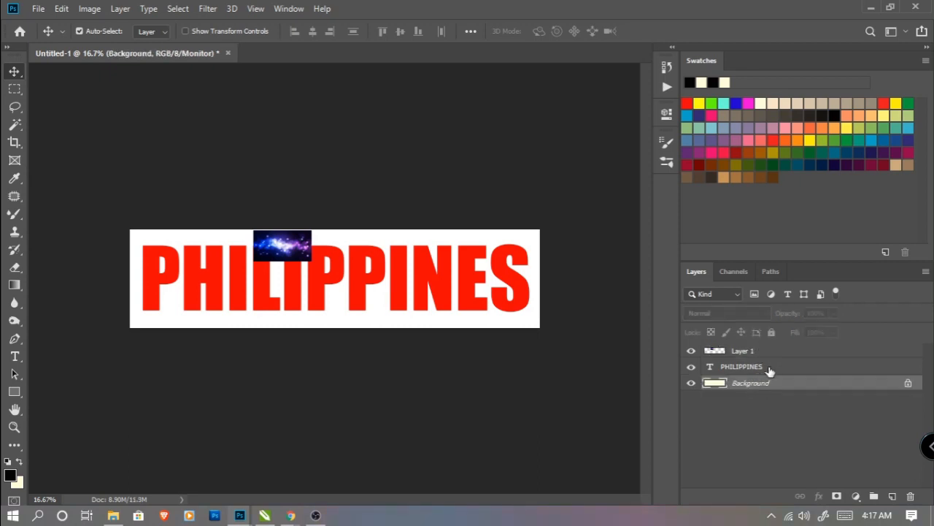
left_click(766, 352)
left_click_drag(767, 353, 769, 368)
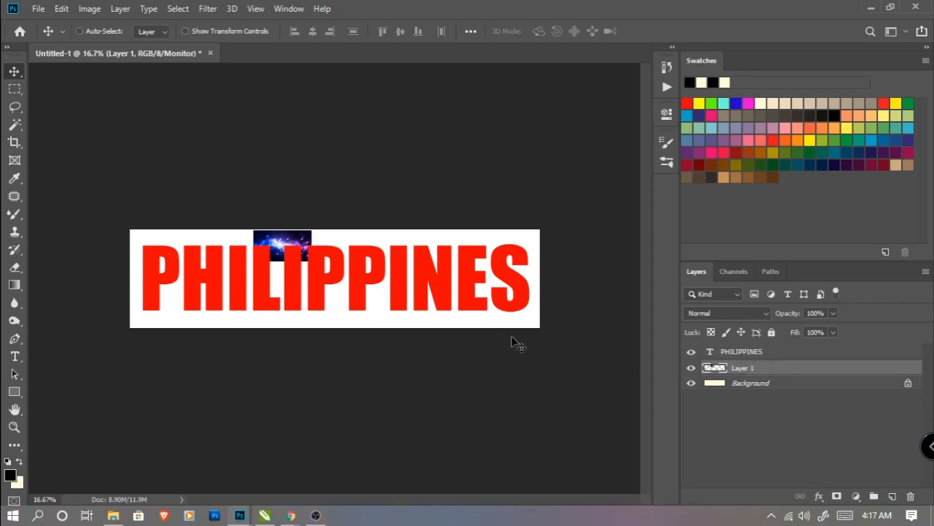
Enlarge the bokeh image on Layer 1 proportionally until it covers the entire canvas.
key("ctrl+t")
left_click_drag(313, 260, 554, 367)
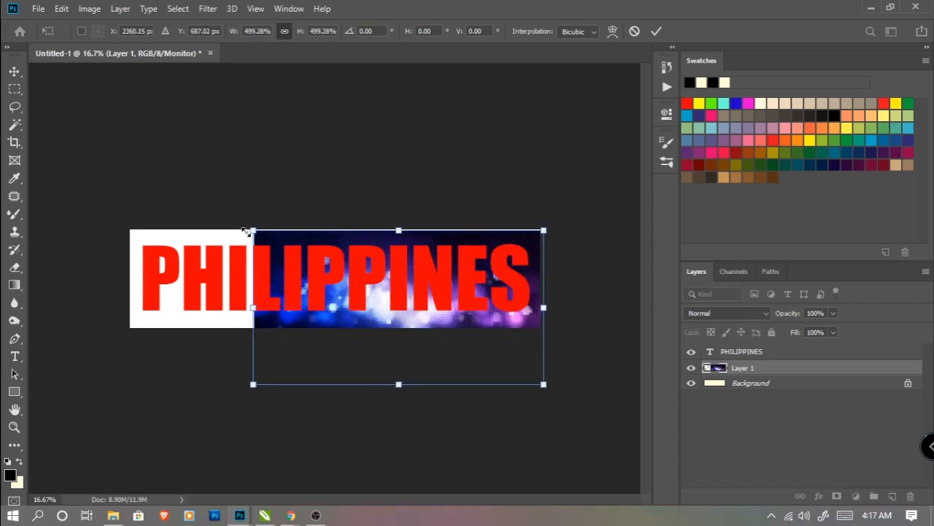
left_click_drag(246, 231, 77, 219)
key("Return")
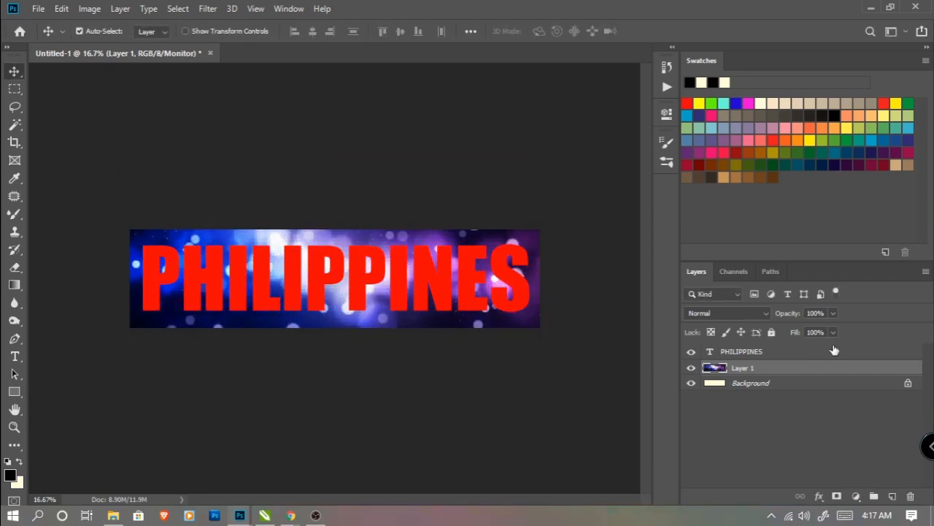
Clip the bokeh image to the PHILIPPINES text by stacking it directly above, and shift it slightly within the letters.
left_click_drag(772, 367, 767, 353)
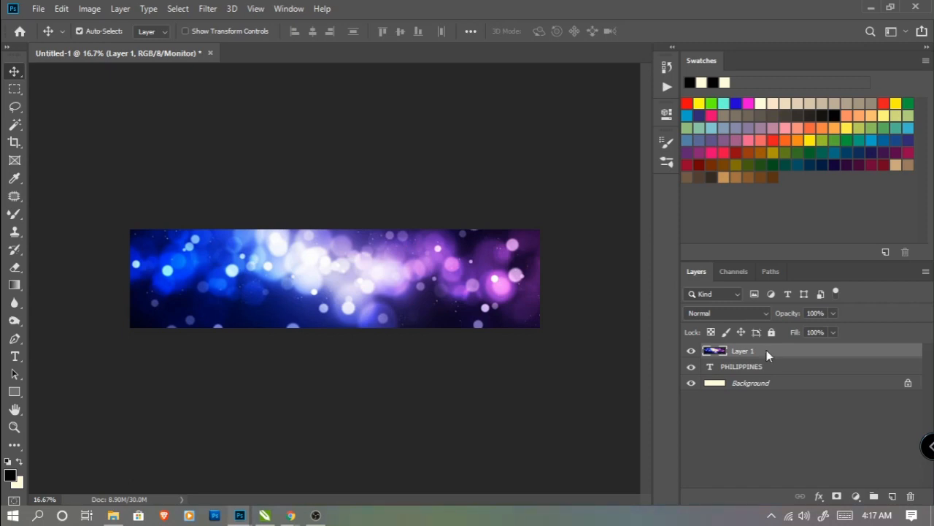
right_click(767, 350)
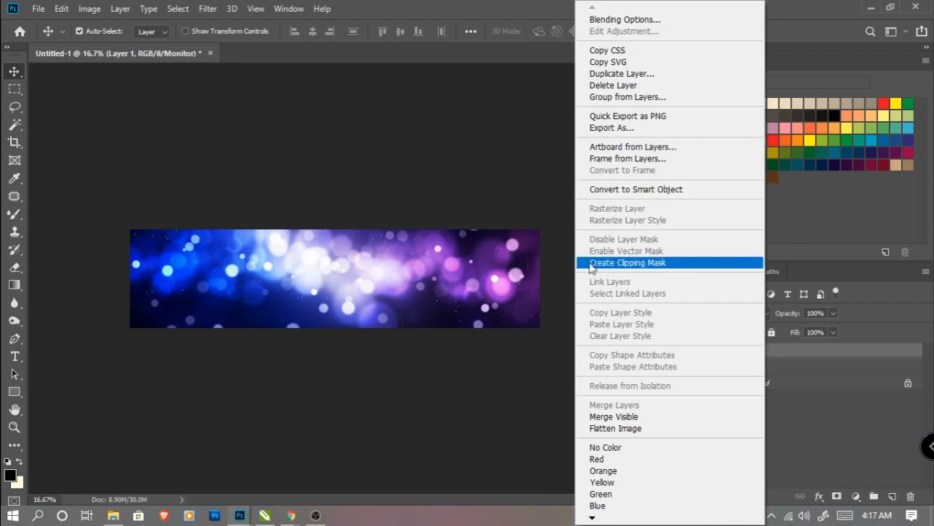
left_click(628, 263)
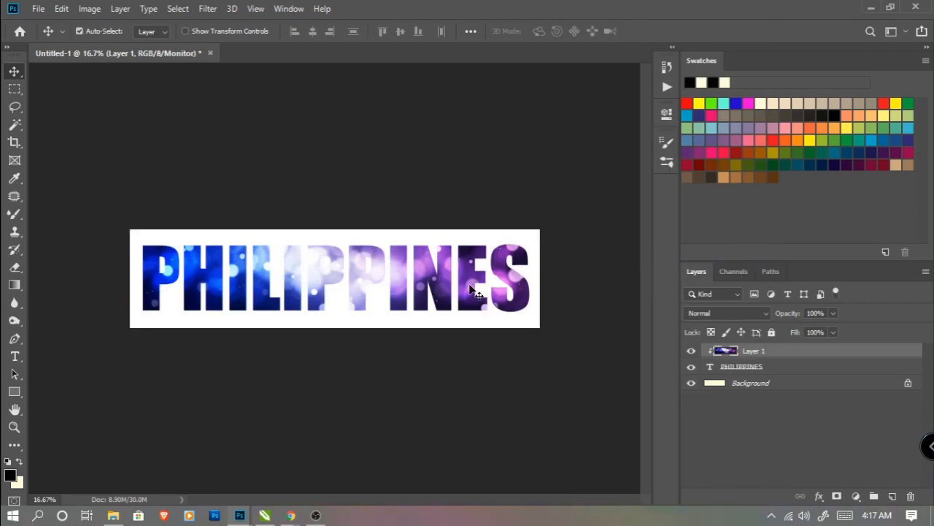
mouse_move(474, 292)
left_mouse_down()
mouse_move(362, 299)
mouse_move(432, 285)
mouse_move(489, 290)
mouse_move(475, 319)
mouse_move(486, 319)
mouse_move(490, 289)
mouse_move(478, 305)
mouse_move(486, 305)
left_mouse_up()
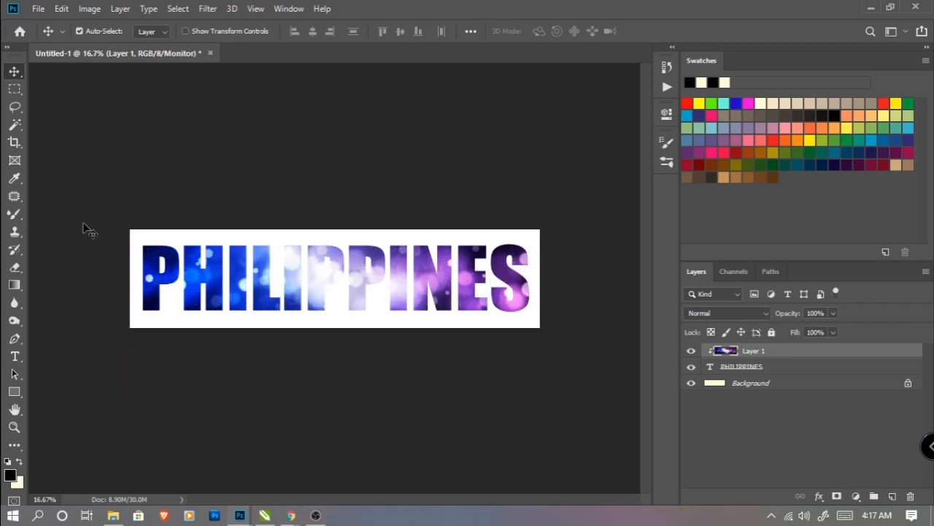
Add a 13 px outside stroke in black (000000) to the PHILIPPINES text layer.
left_click(783, 371)
right_click(785, 369)
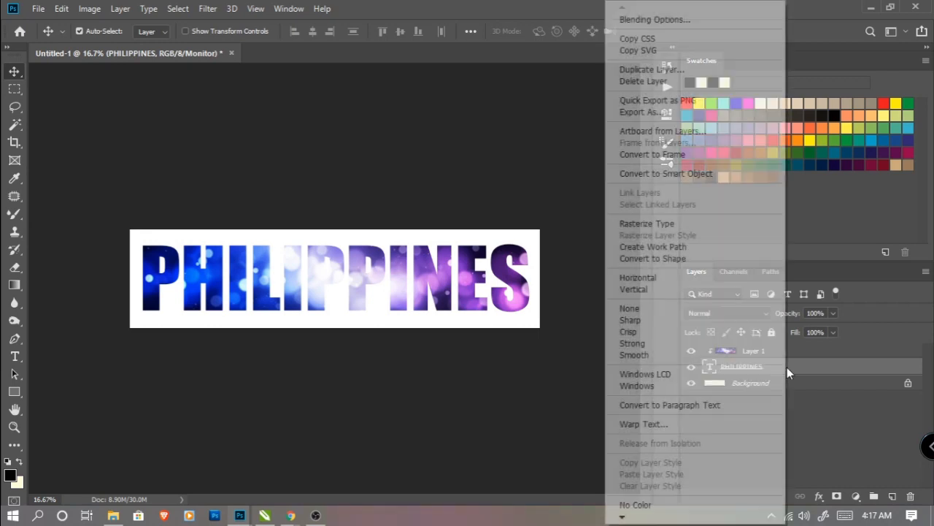
left_click(648, 21)
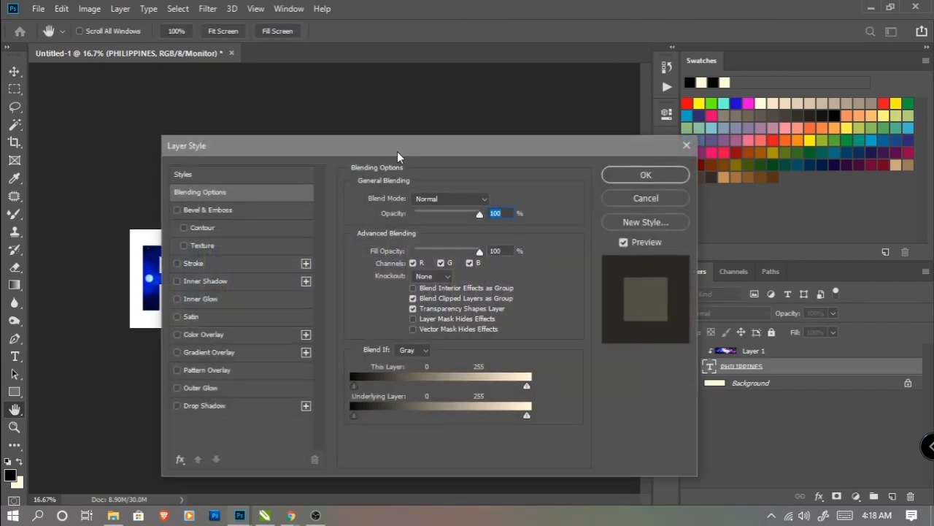
left_click_drag(398, 151, 795, 128)
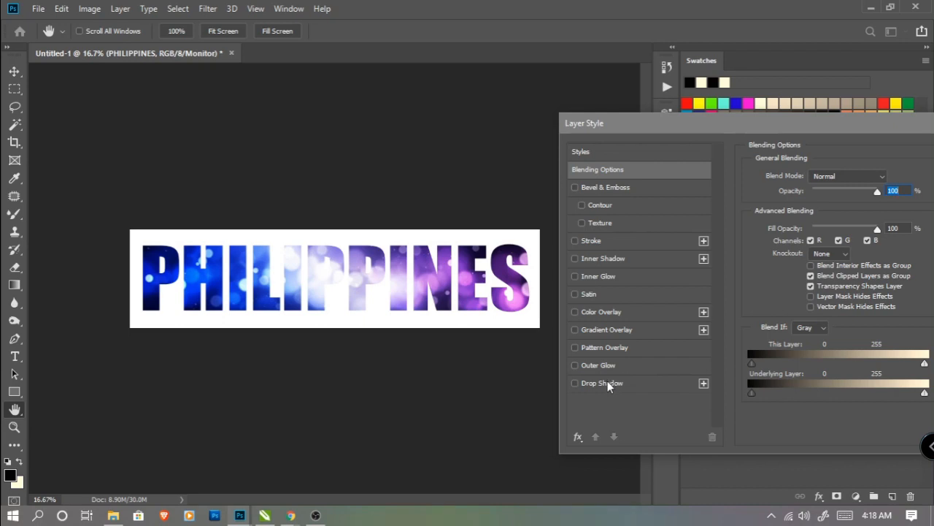
left_click(591, 241)
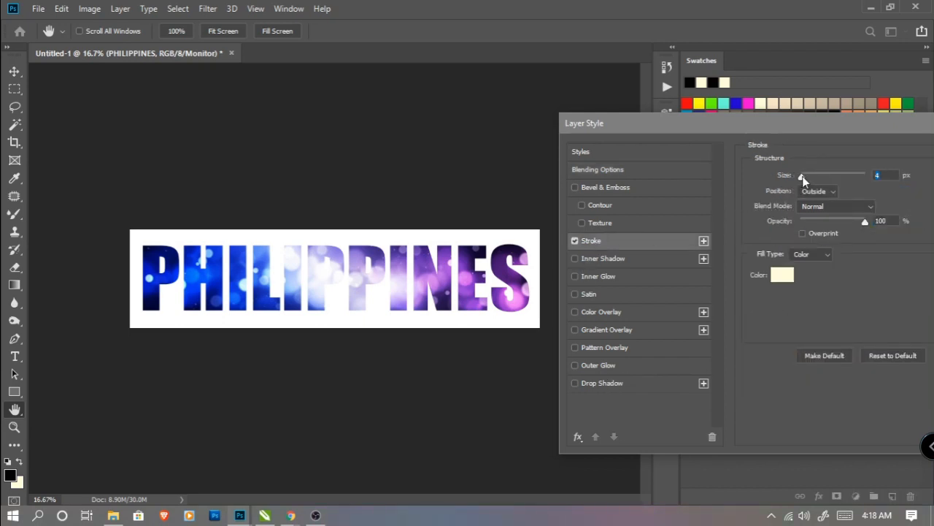
left_click(782, 275)
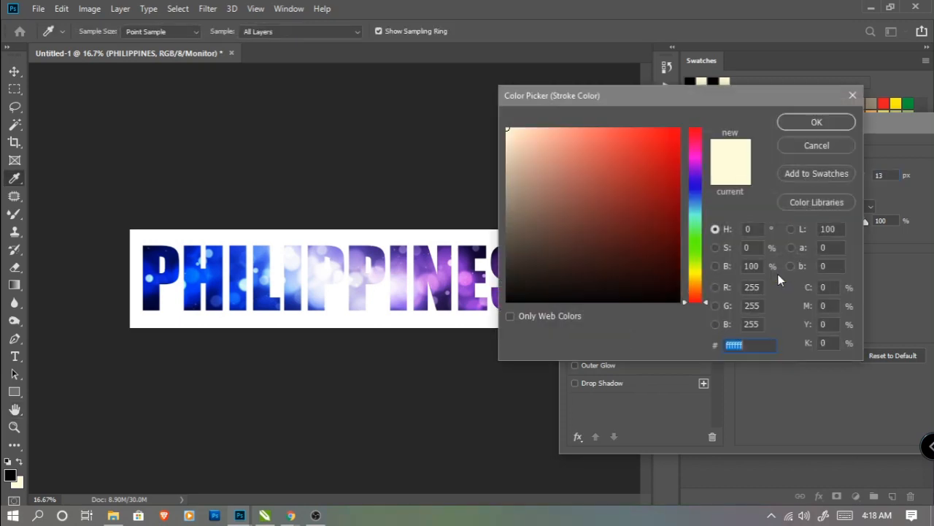
left_click_drag(655, 272, 697, 312)
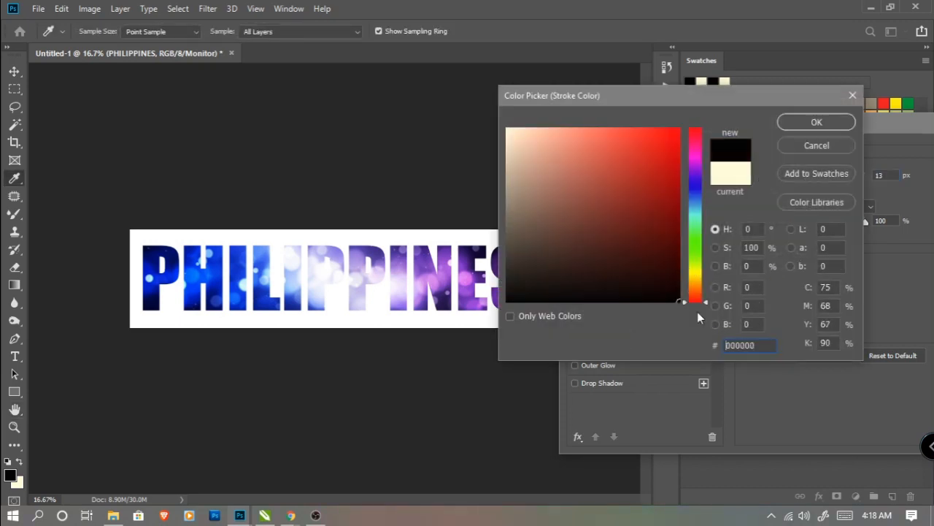
left_click(810, 128)
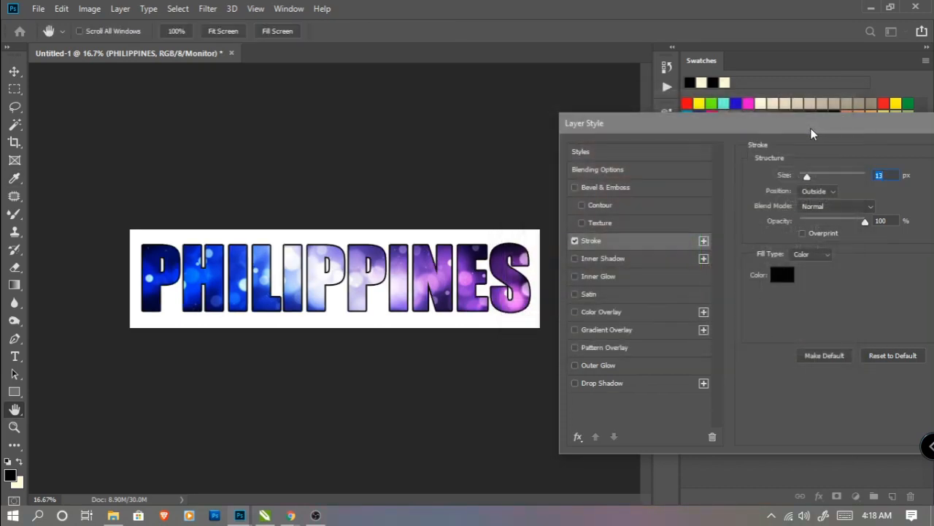
Add a drop shadow to the PHILIPPINES text with 48% opacity, 44 px distance, 31% spread and 21 px size.
left_click(597, 384)
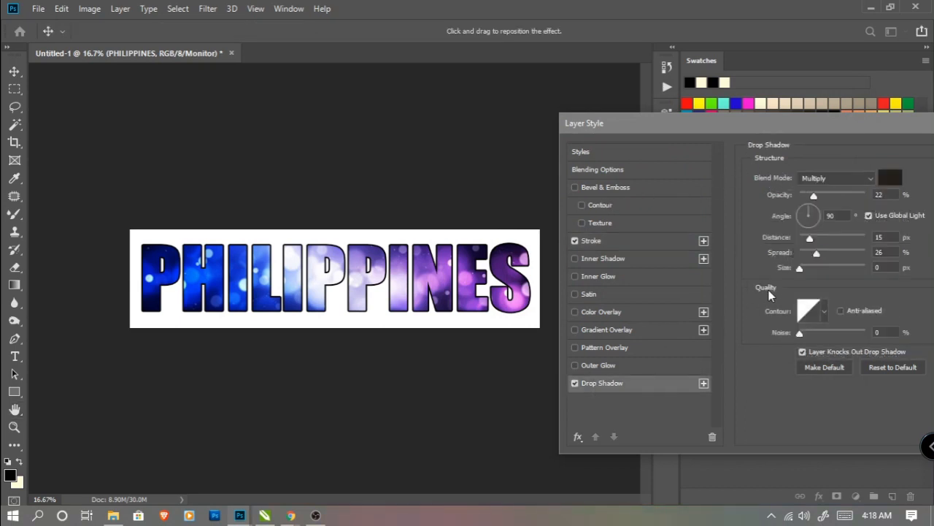
left_click_drag(815, 240, 809, 272)
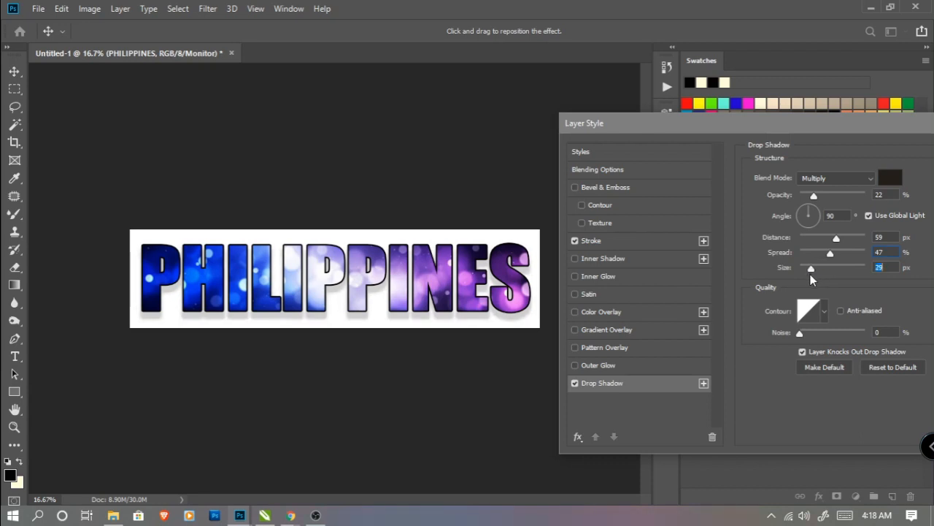
left_click_drag(837, 238, 819, 254)
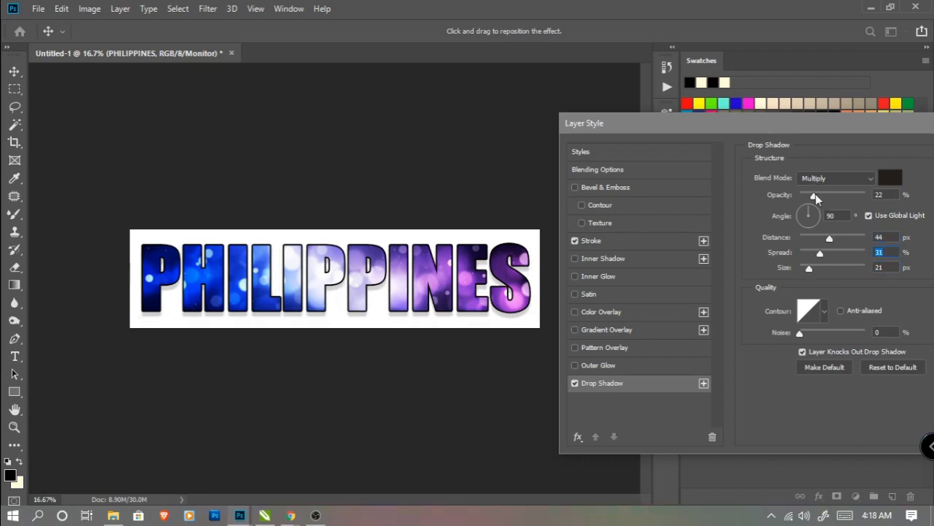
left_click_drag(815, 195, 832, 198)
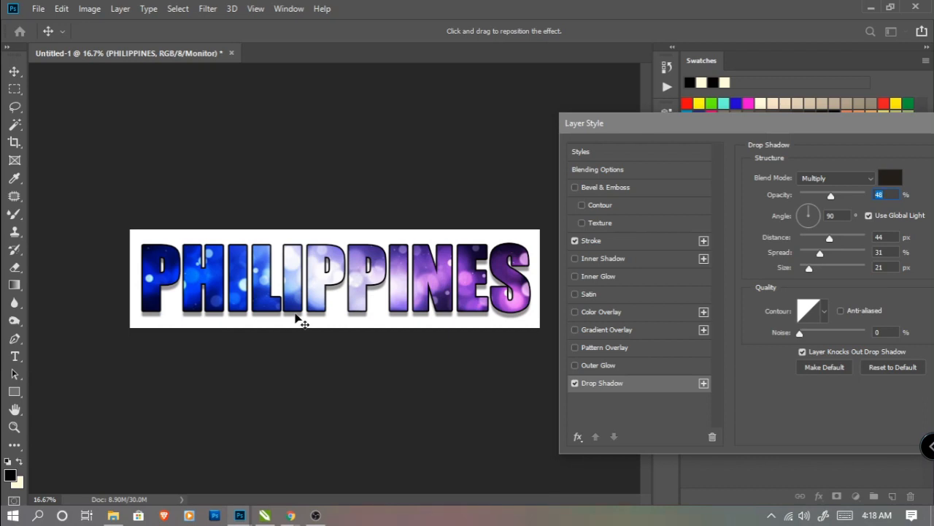
scroll(296, 315, "up", 1)
scroll(295, 315, "down", 1)
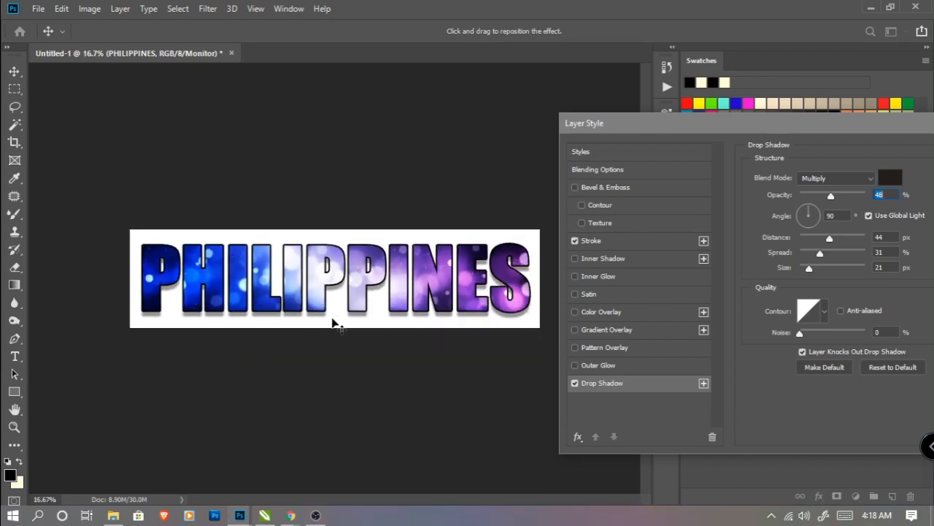
Reposition the PHILIPPINES drop shadow to a 59° angle and 58 px distance, and apply the layer style.
mouse_move(338, 292)
left_mouse_down()
mouse_move(358, 307)
mouse_move(343, 266)
mouse_move(322, 274)
mouse_move(325, 292)
mouse_move(339, 294)
mouse_move(331, 289)
left_mouse_up()
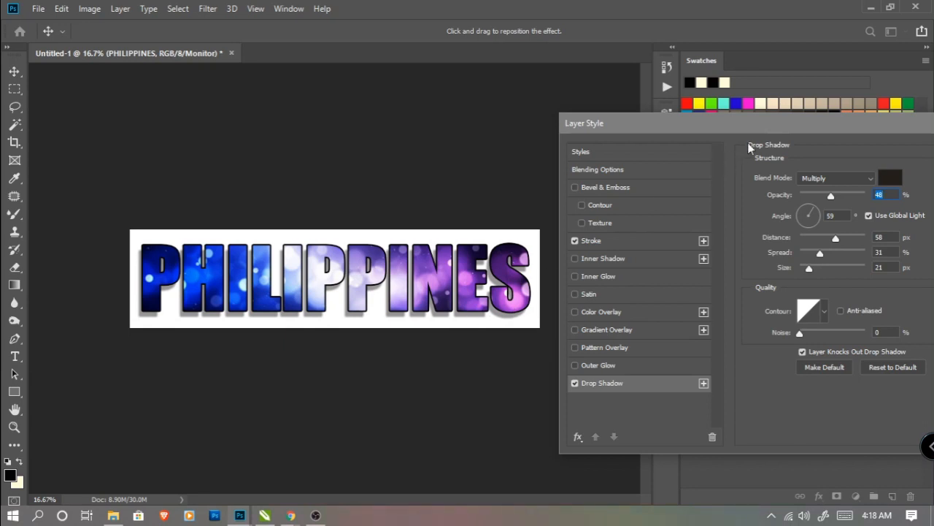
left_click_drag(748, 124, 616, 125)
left_click(880, 153)
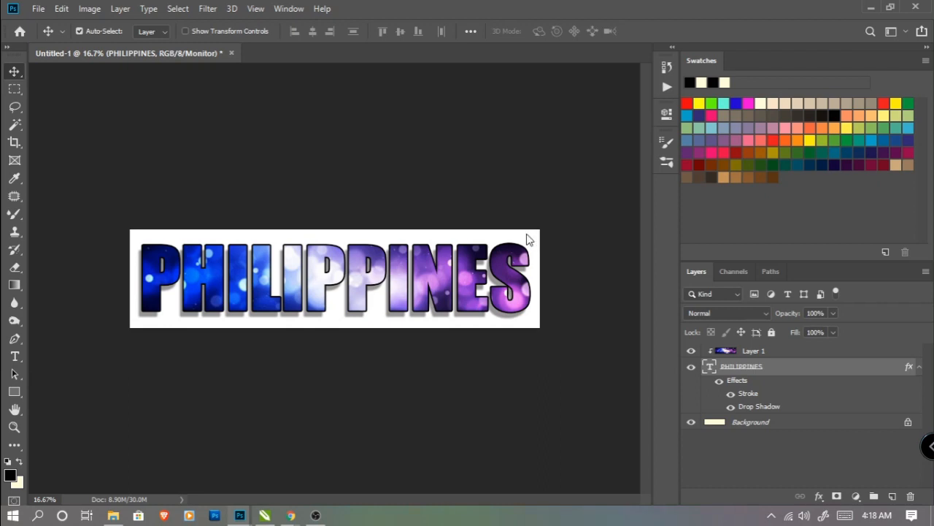
Add a solid color fill layer in black (000000) directly above the Background layer.
right_click(527, 235)
left_click(555, 242)
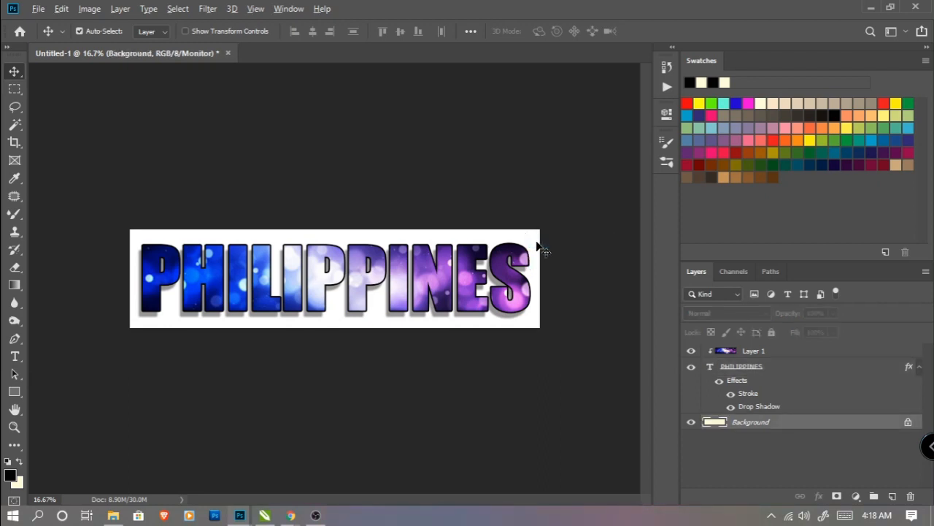
left_click(109, 10)
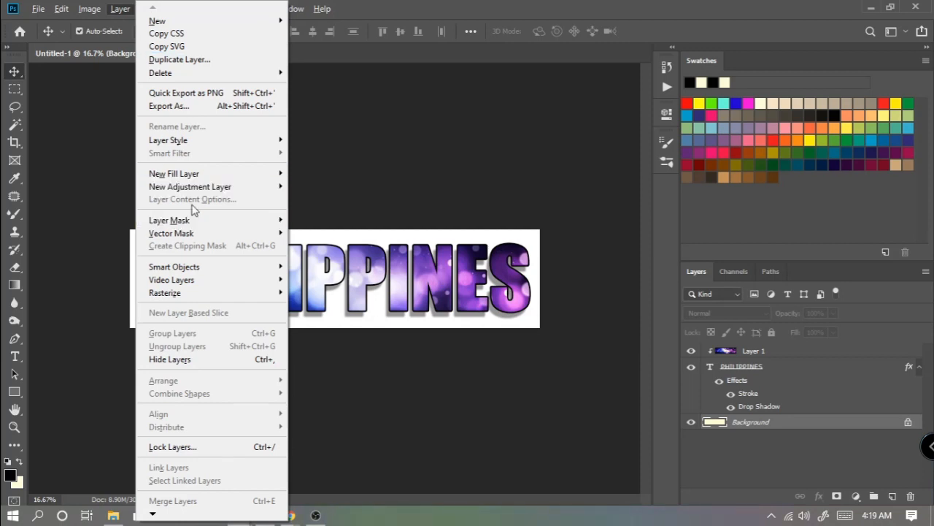
left_click(425, 121)
left_click(122, 11)
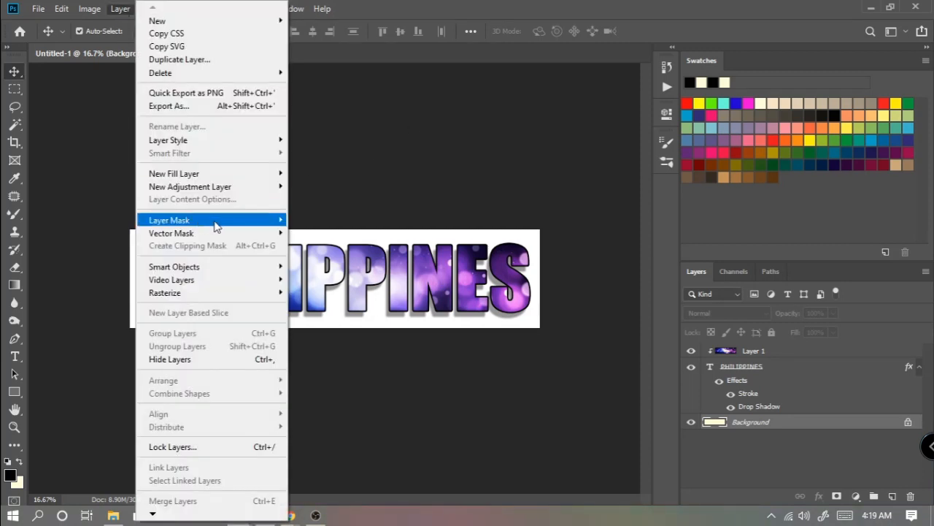
mouse_move(221, 226)
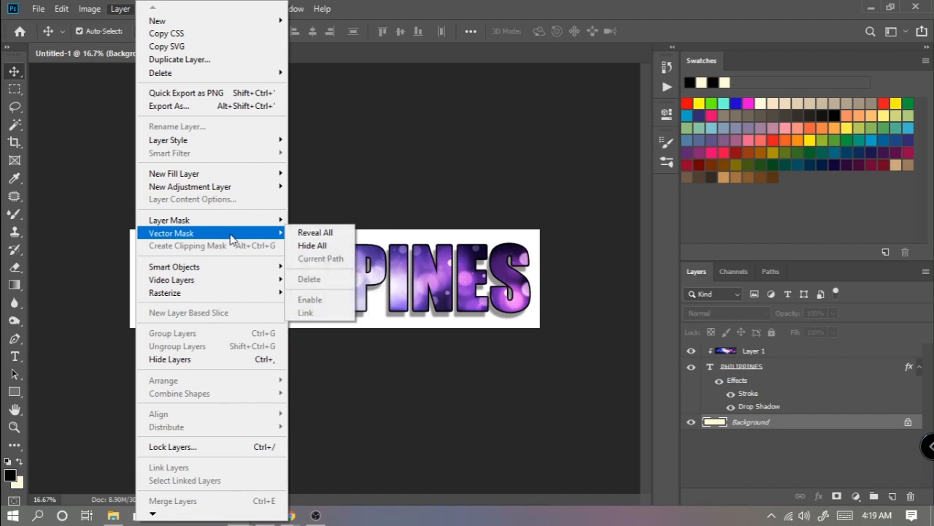
mouse_move(253, 180)
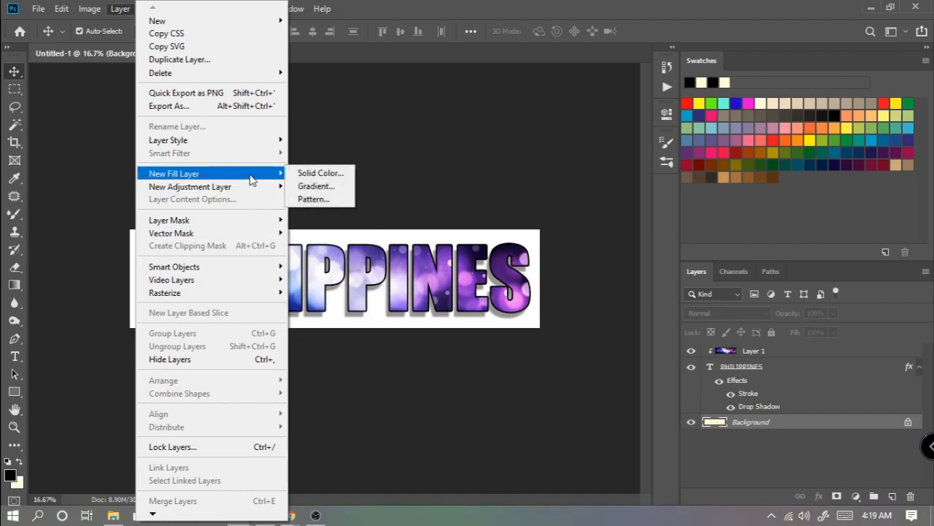
left_click(293, 174)
left_click(578, 147)
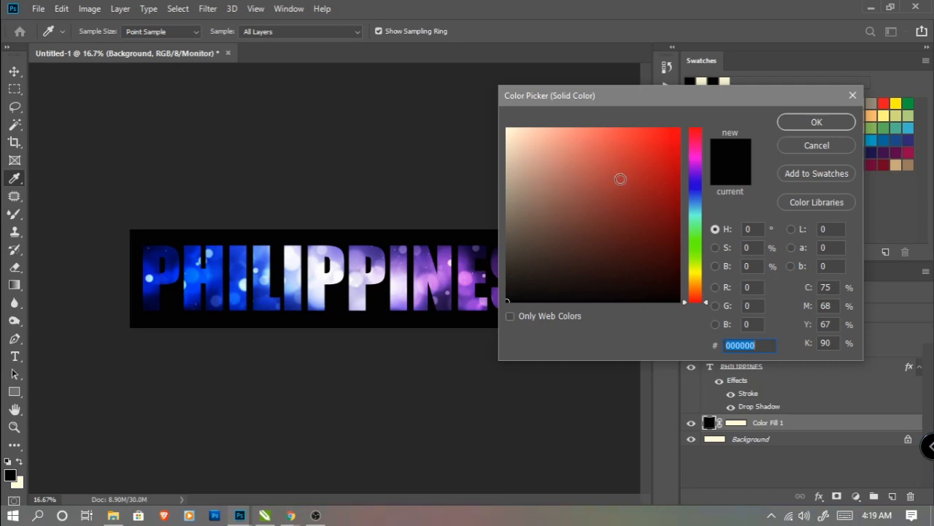
left_click(817, 124)
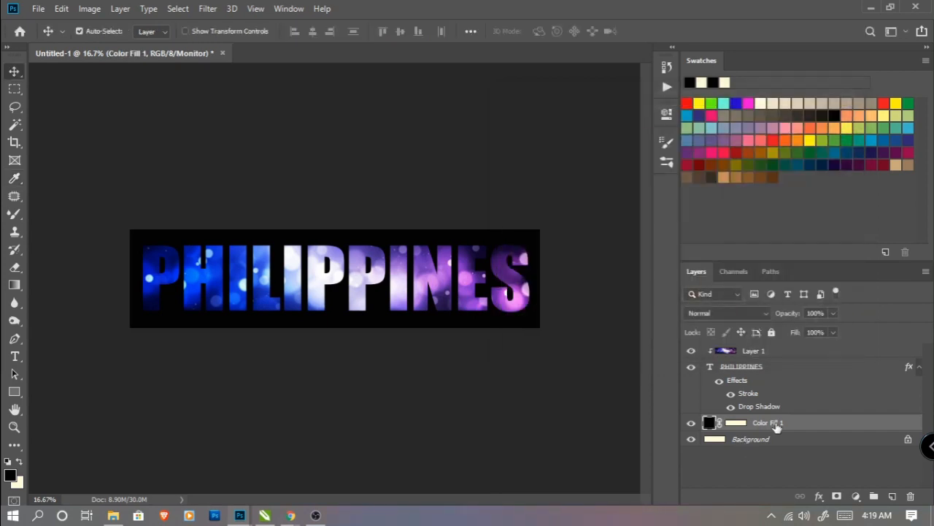
Shift the clipped bokeh image on Layer 1 slightly within the PHILIPPINES letters.
right_click(530, 298)
left_click(540, 294)
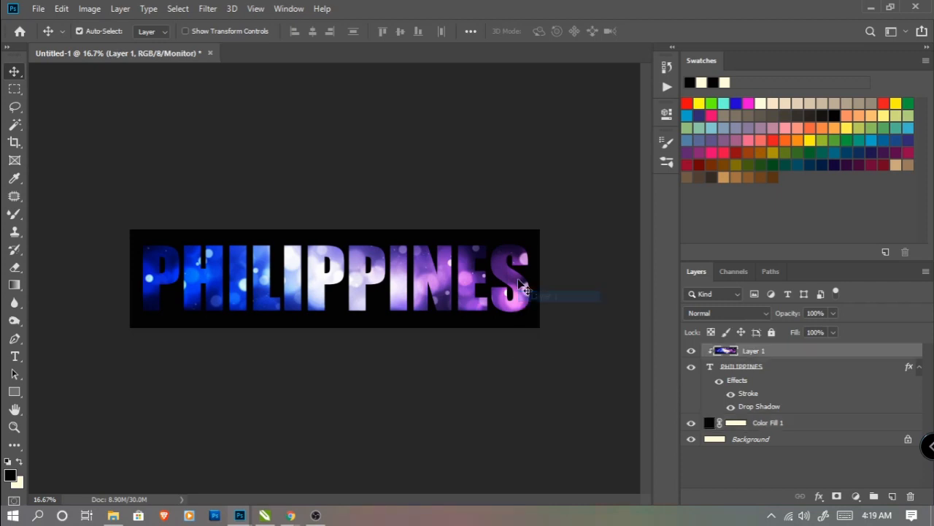
mouse_move(530, 289)
left_mouse_down()
mouse_move(443, 286)
mouse_move(536, 292)
mouse_move(535, 266)
mouse_move(525, 290)
mouse_move(540, 289)
left_mouse_up()
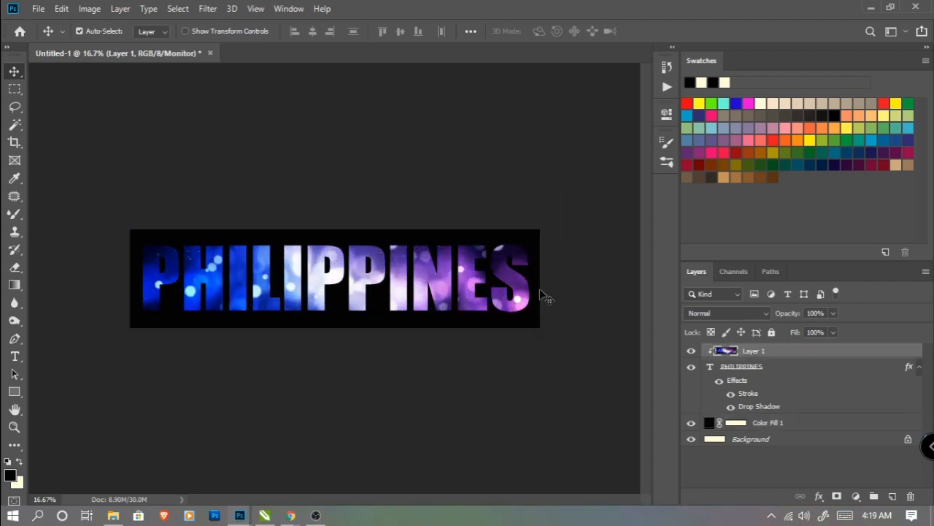
Add a gradient overlay to the Color Fill 1 layer.
left_click(787, 424)
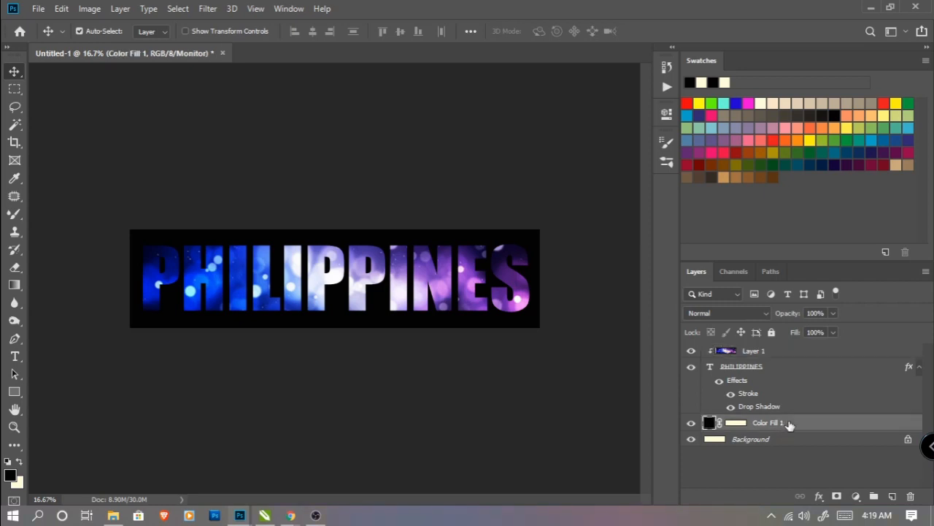
right_click(789, 425)
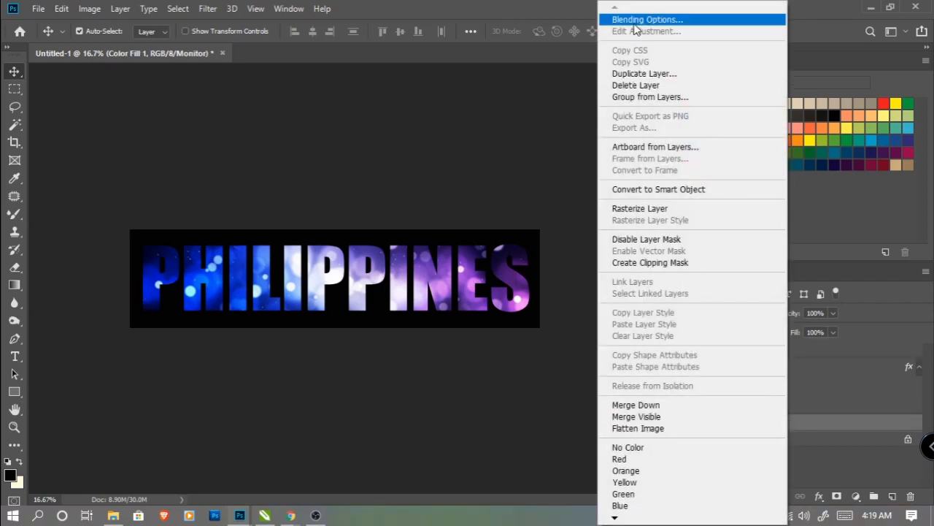
left_click(632, 22)
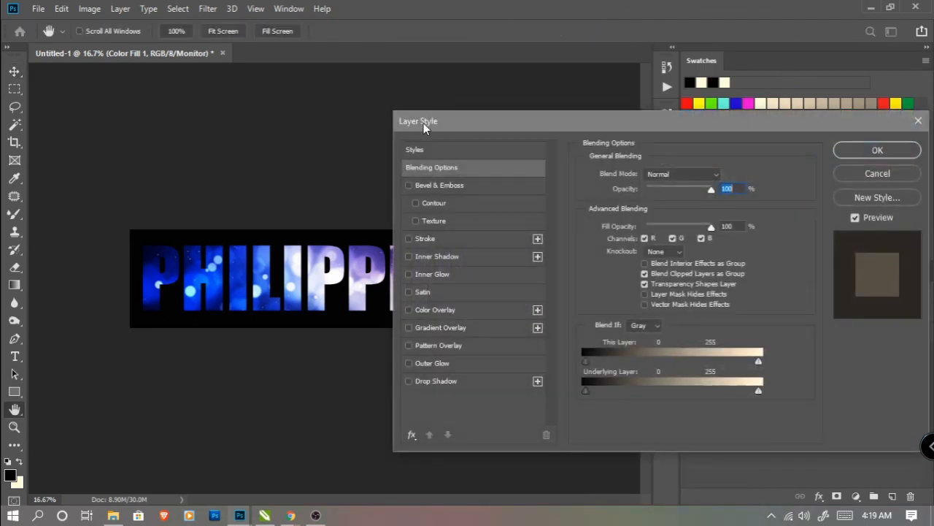
left_click_drag(423, 123, 676, 118)
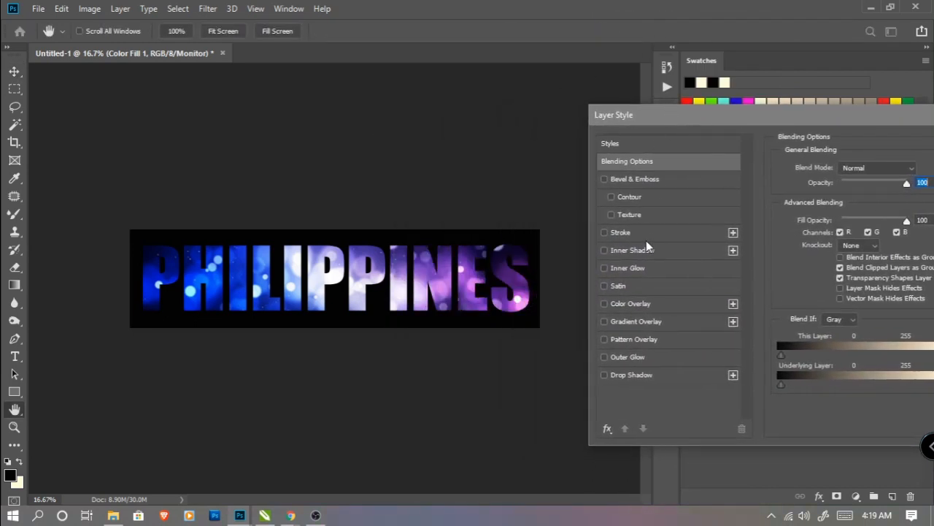
left_click(641, 321)
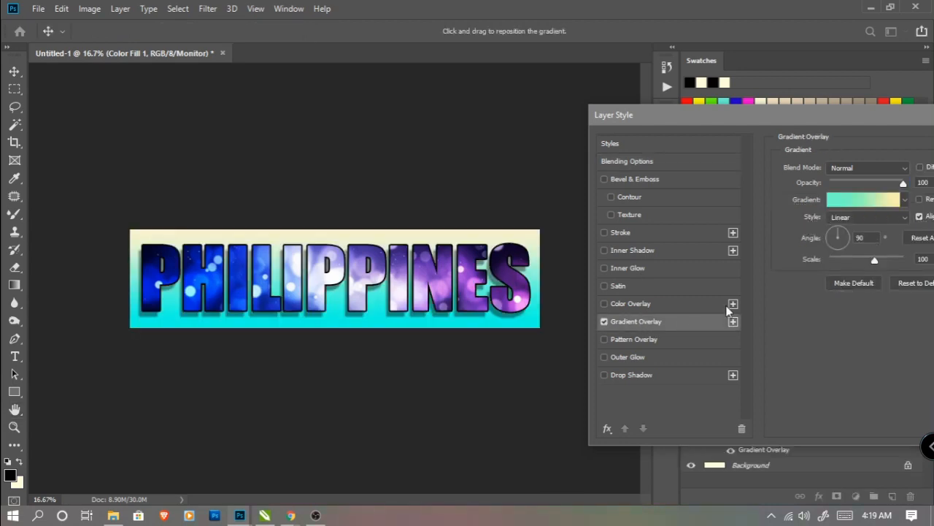
Edit the overlay gradient to run from black (000000) at the start to white (ffffff) at the end.
left_click(852, 201)
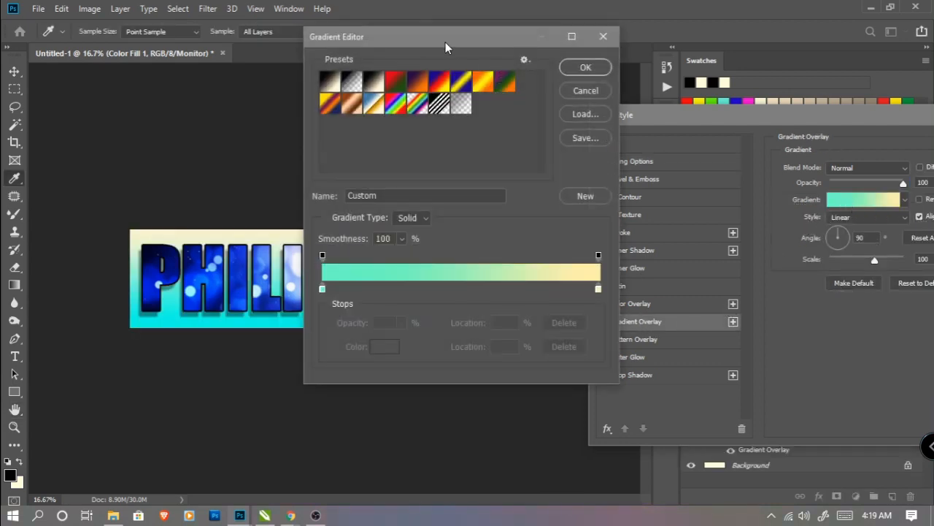
left_click_drag(446, 42, 704, 43)
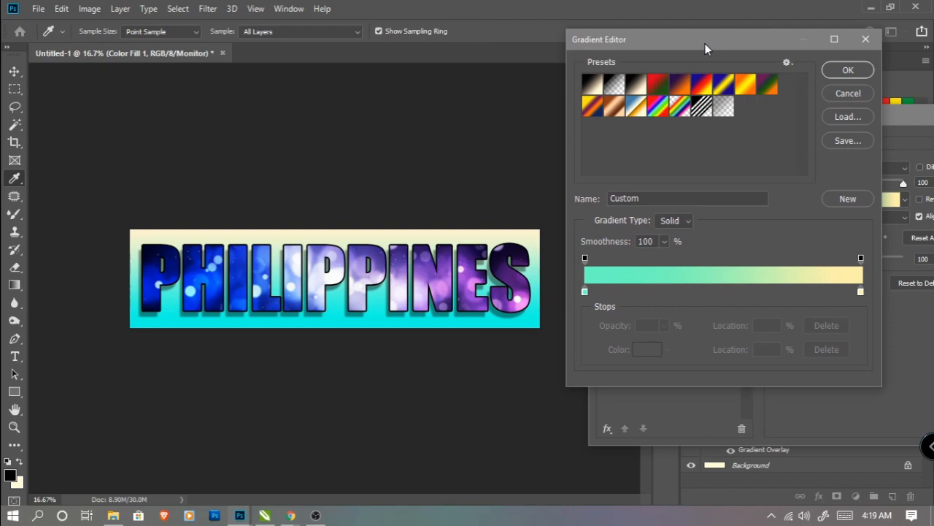
left_click(584, 293)
left_click(644, 352)
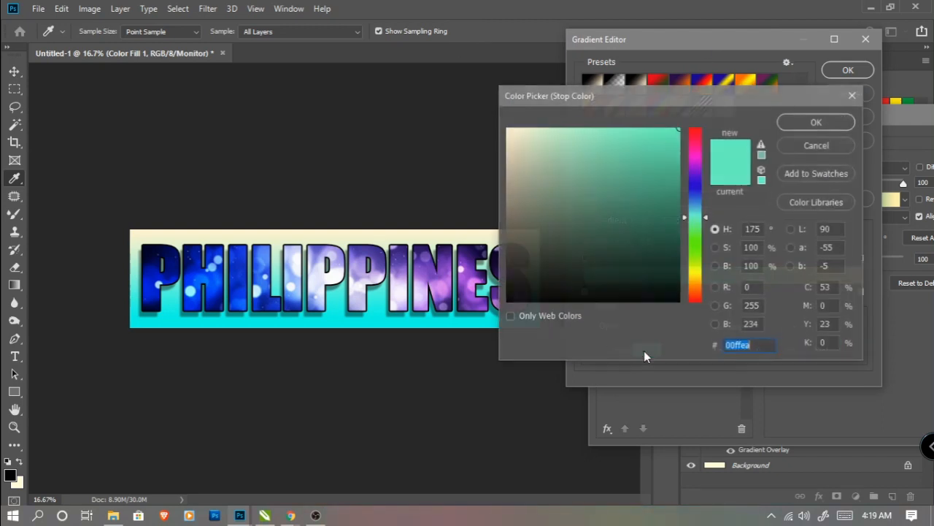
left_click_drag(638, 262, 694, 339)
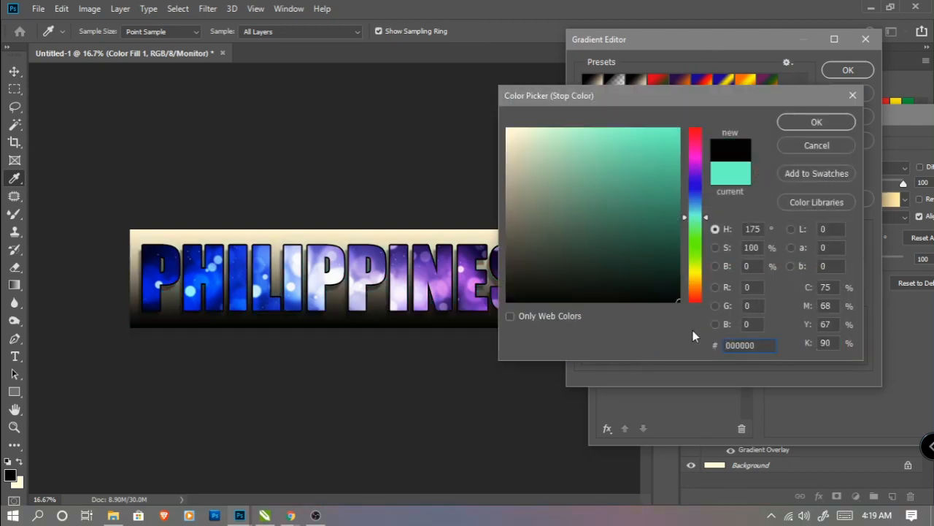
left_click(808, 122)
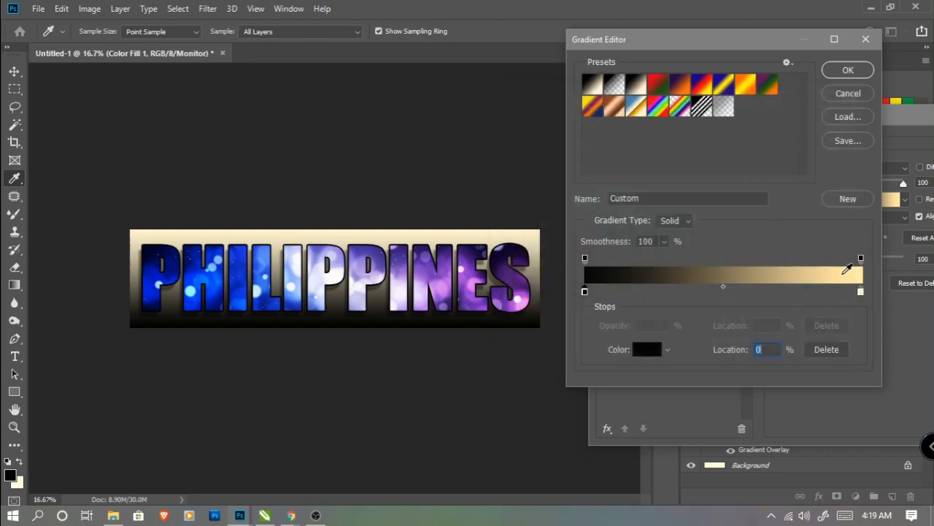
left_click(861, 293)
left_click(645, 352)
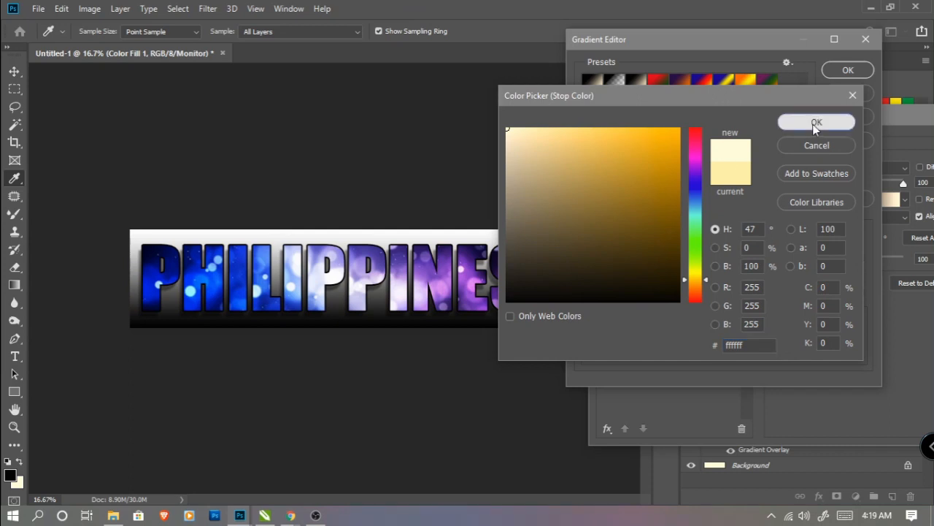
left_click(814, 122)
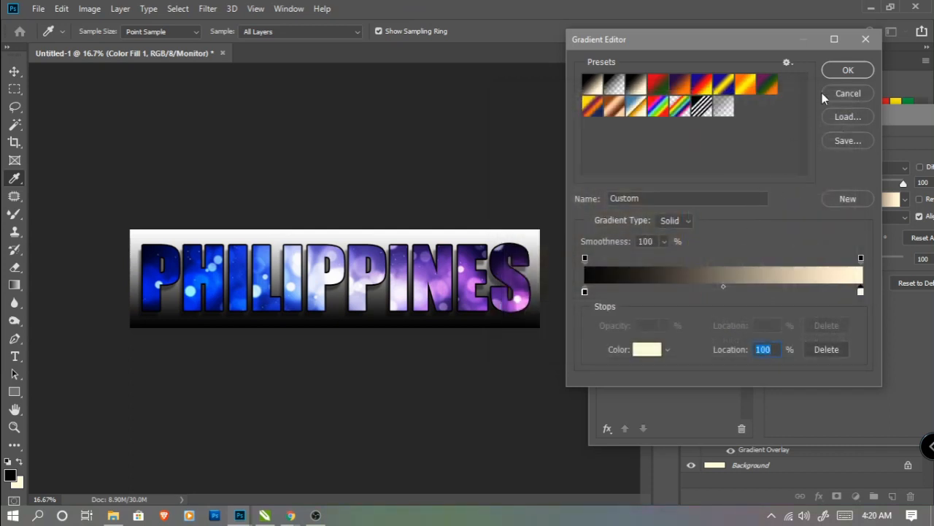
left_click(847, 72)
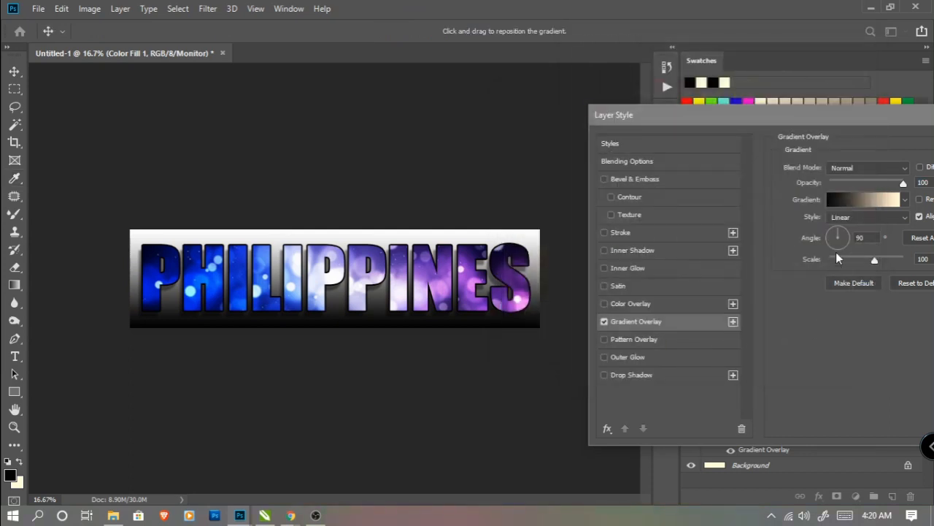
Set the gradient overlay angle to -90° and apply the layer style to Color Fill 1.
left_click(838, 249)
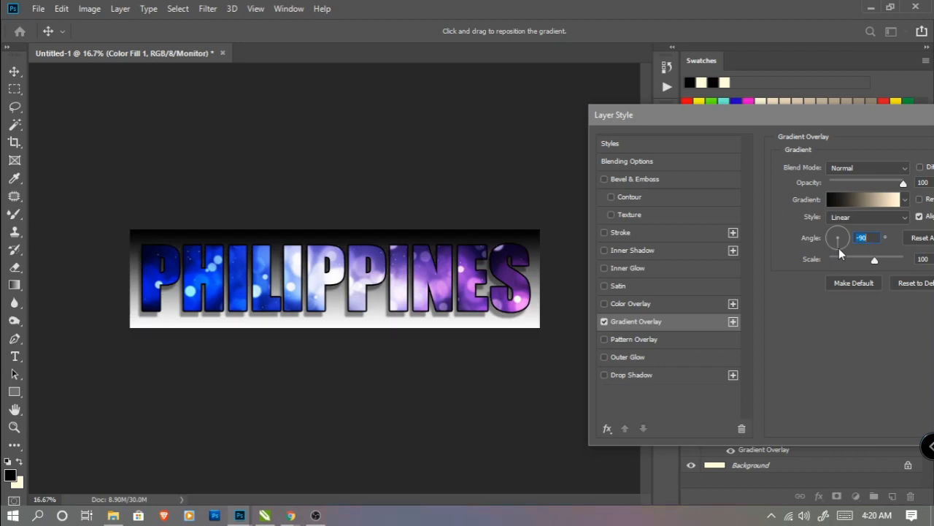
left_click_drag(843, 244, 839, 254)
left_click(838, 252)
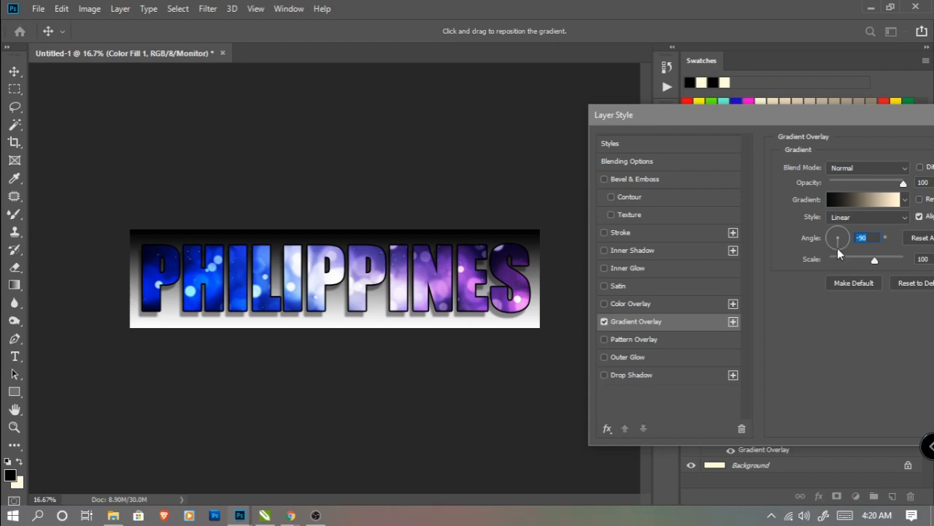
left_click_drag(824, 114, 514, 110)
left_click(707, 135)
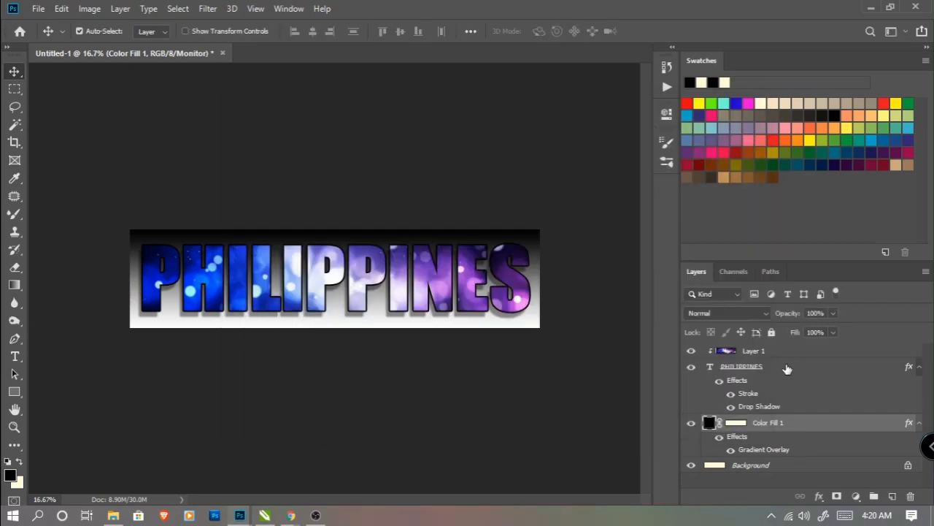
Open the stroke settings of the PHILIPPINES text layer and compare the letters with and without the stroke.
left_click(787, 369)
right_click(799, 370)
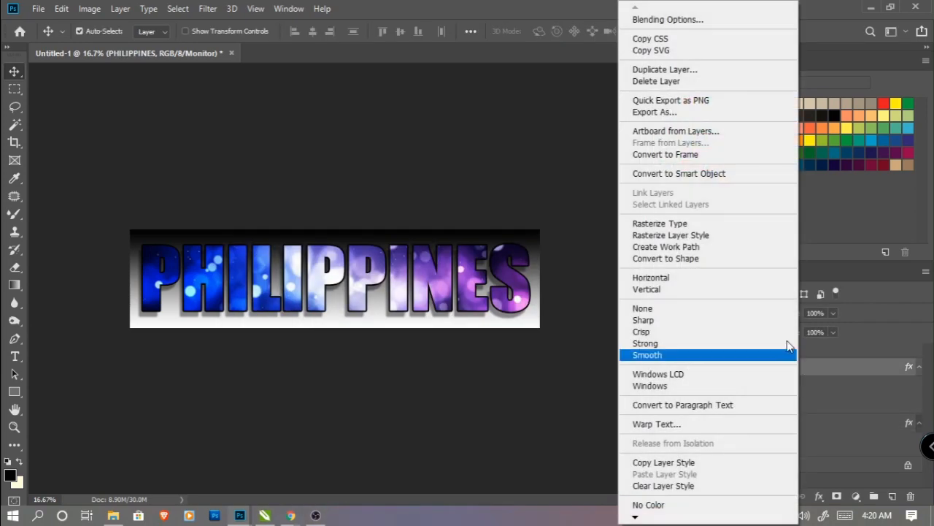
left_click(656, 19)
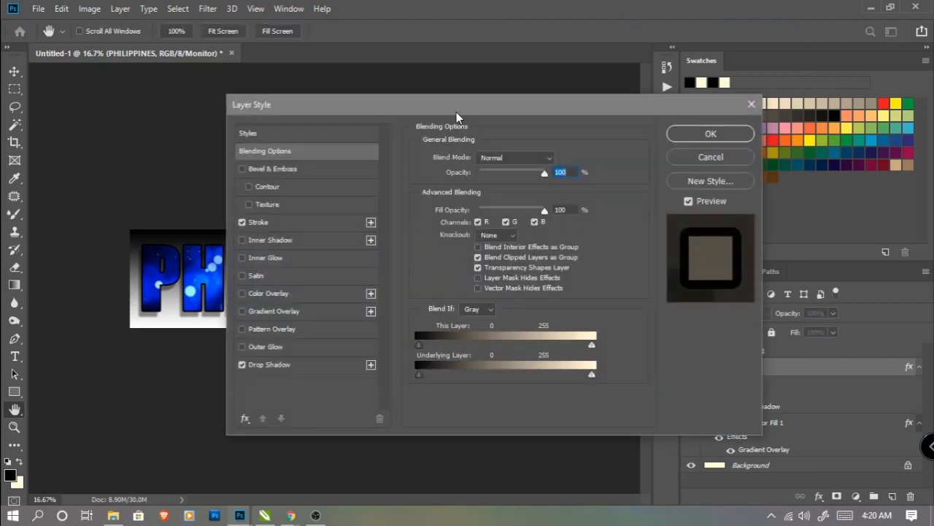
left_click_drag(457, 112, 783, 102)
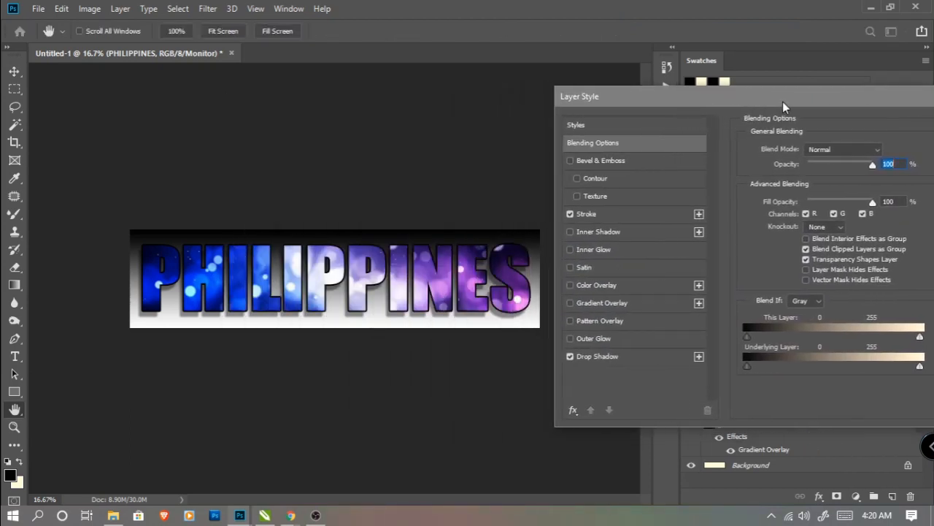
left_click(590, 210)
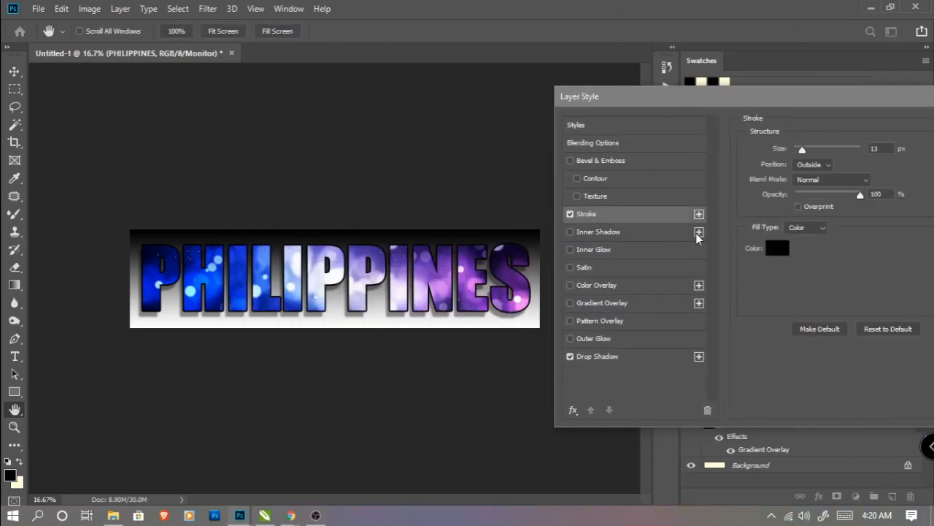
left_click(570, 213)
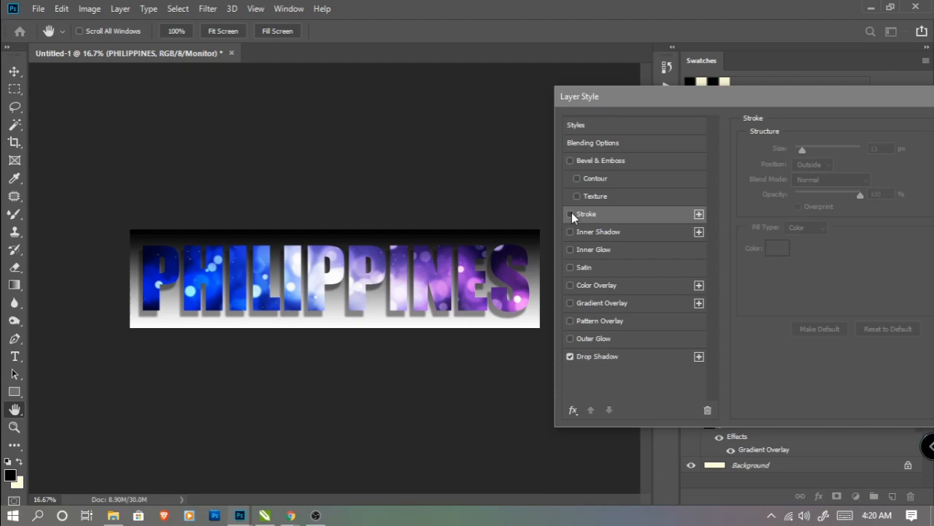
left_click(572, 212)
left_click(573, 214)
left_click(587, 214)
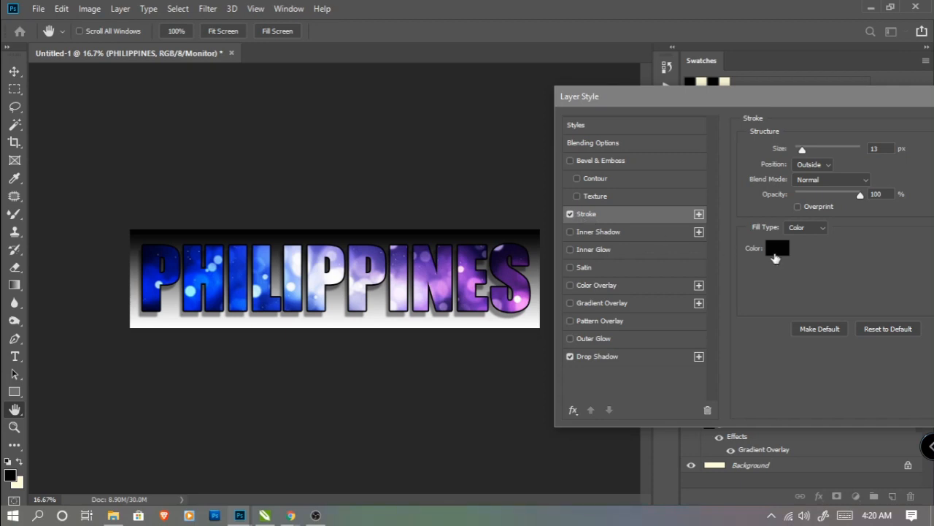
left_click(779, 251)
left_click_drag(584, 248, 548, 130)
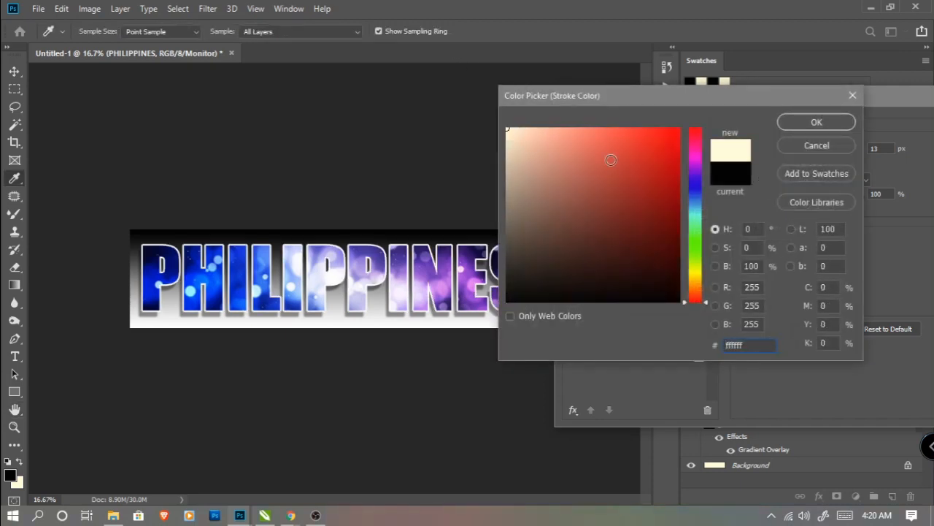
left_click(817, 145)
Disable the stroke on the PHILIPPINES text layer and apply the layer style.
left_click(570, 214)
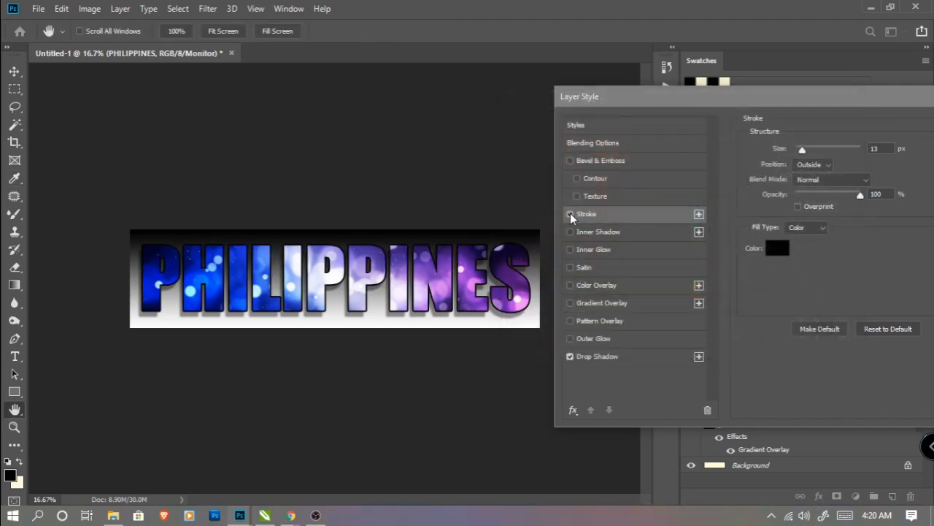
left_click_drag(850, 100, 660, 94)
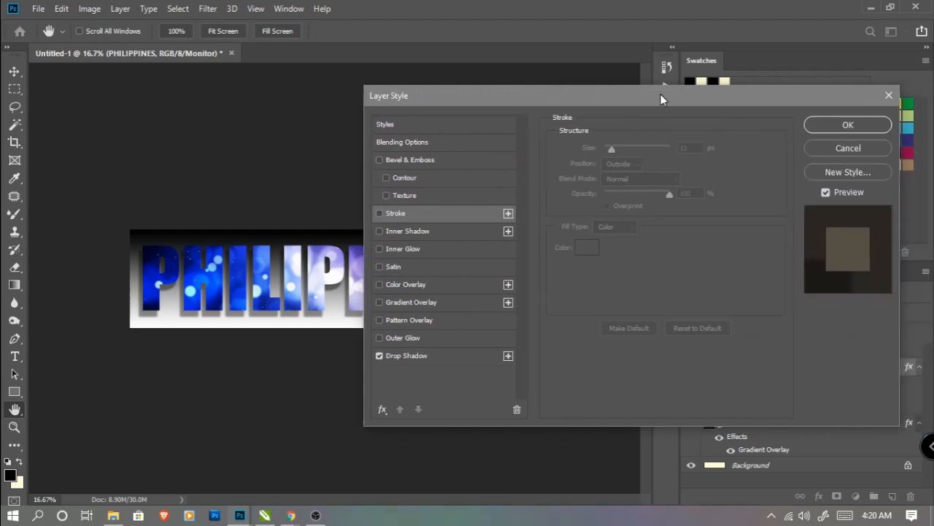
left_click(846, 126)
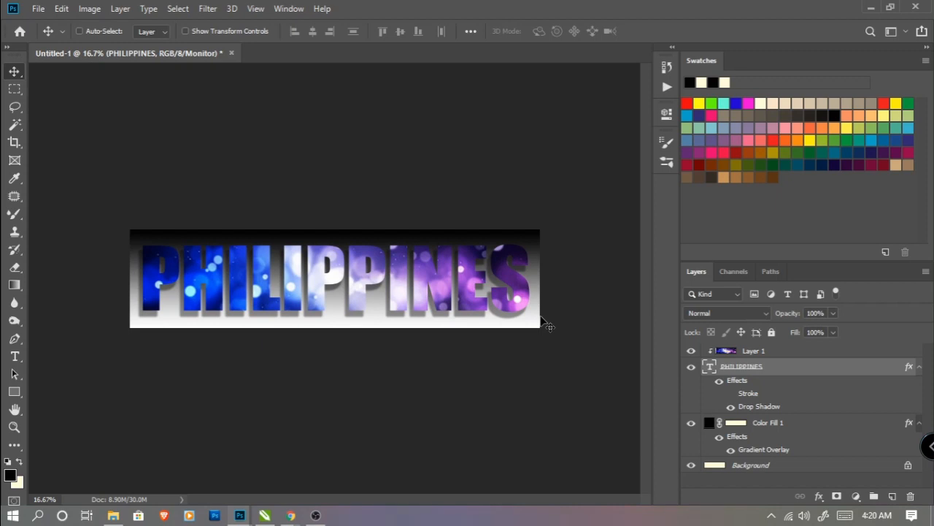
key("ctrl+plus")
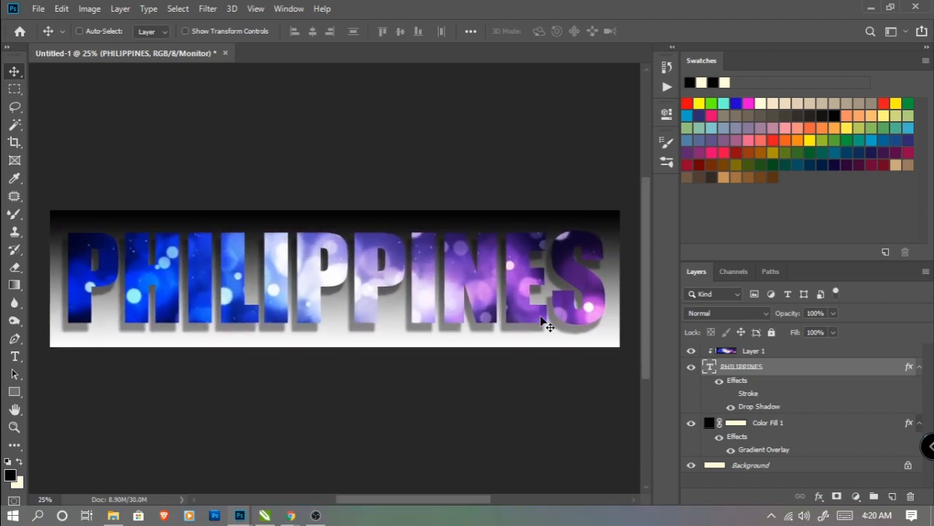
key("ctrl+minus")
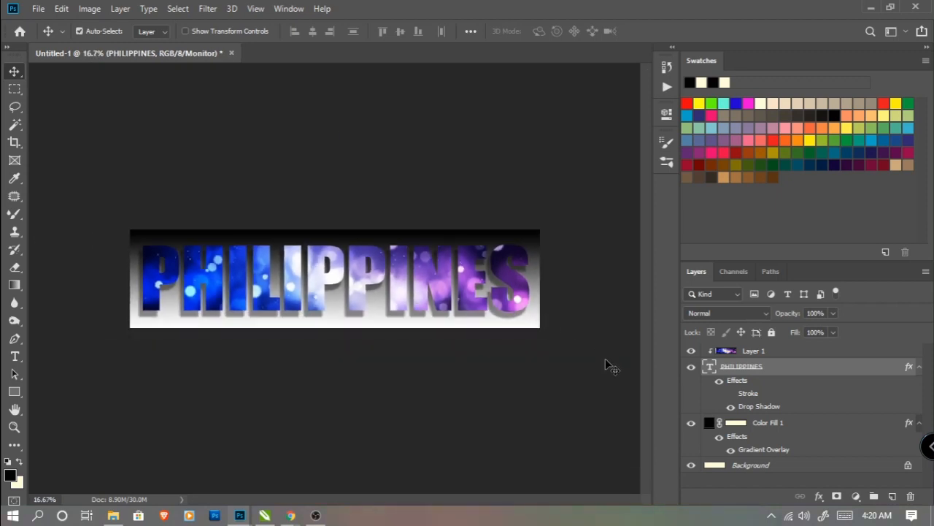